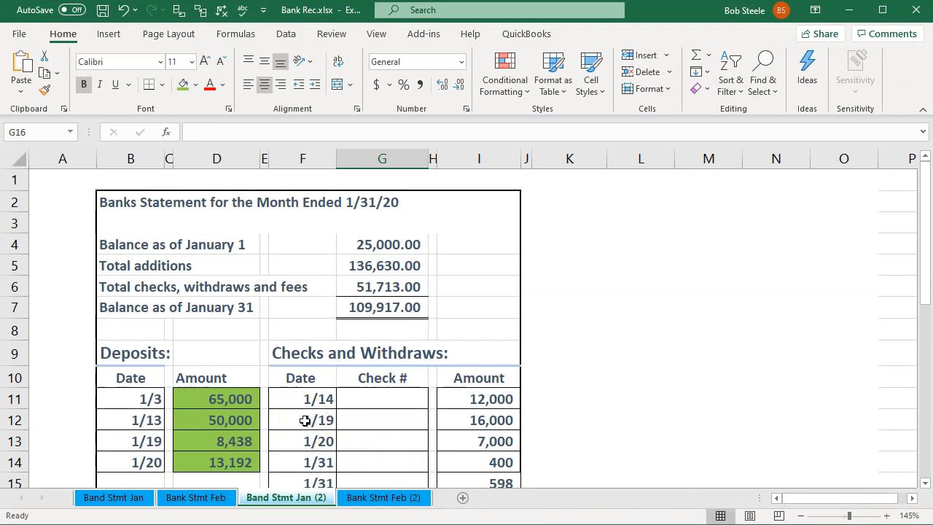
Step: Fill the January 1 balance of 25,000.00 on the bank statement with green to mark it as matched
click(368, 244)
right_click(369, 244)
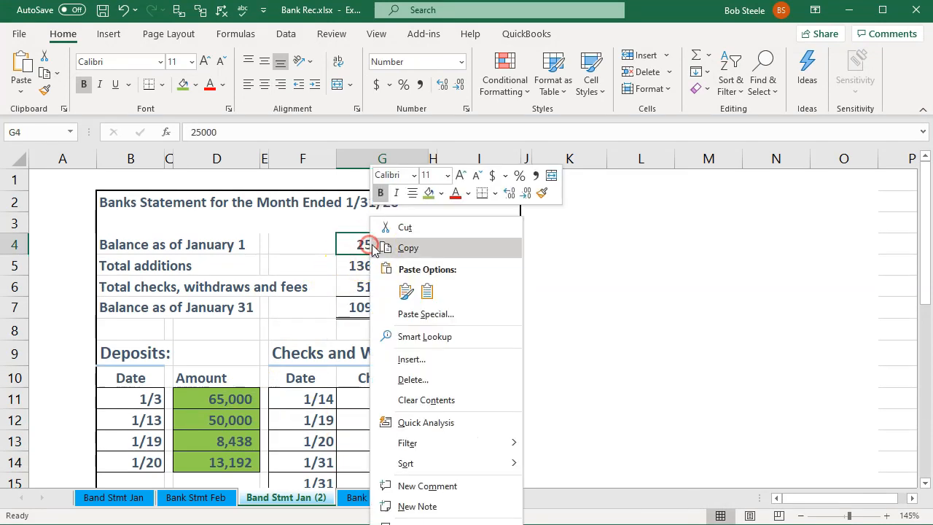
click(430, 195)
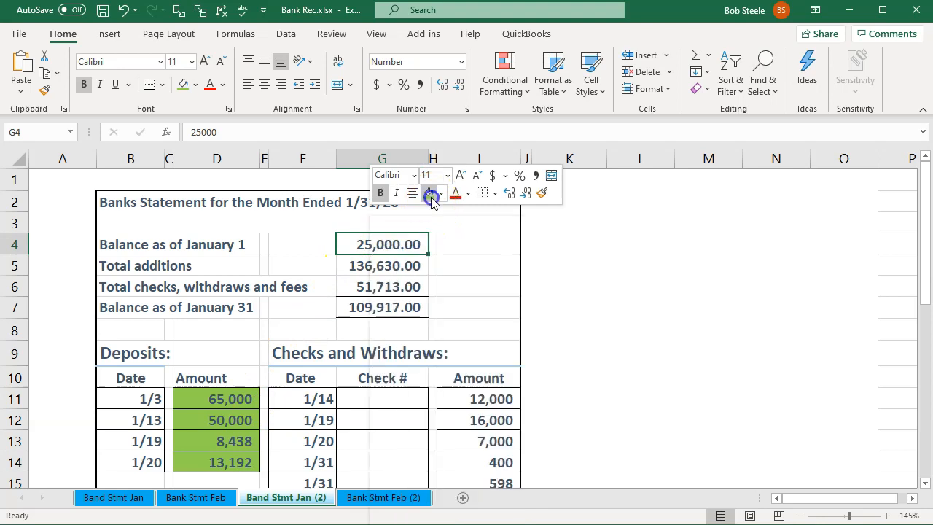
click(240, 331)
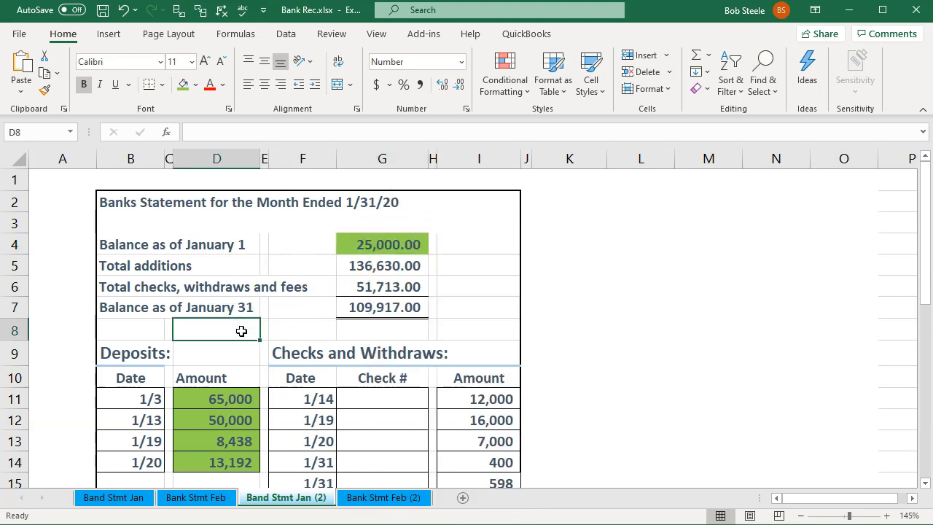
scroll(241, 331, down, 1)
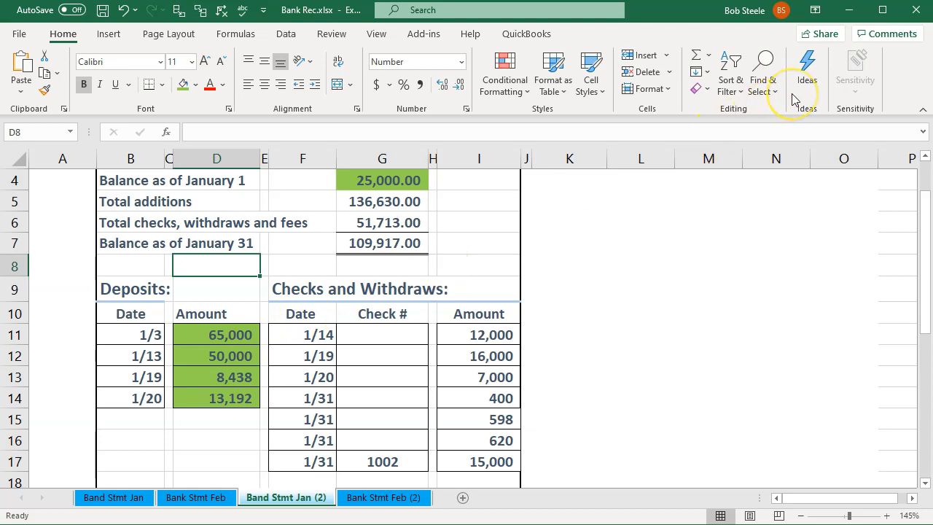
Step: Switch to QuickBooks Online and resume the saved checking account reconciliation
click(854, 14)
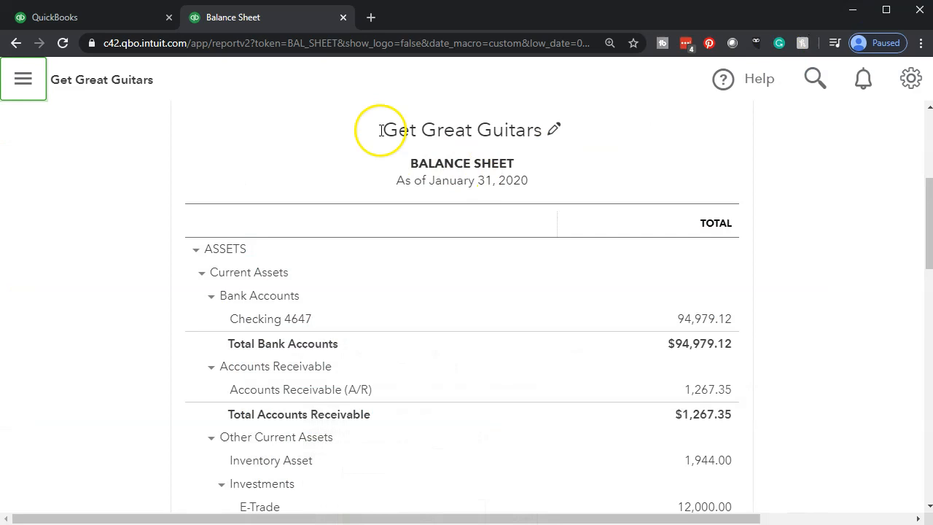
click(42, 17)
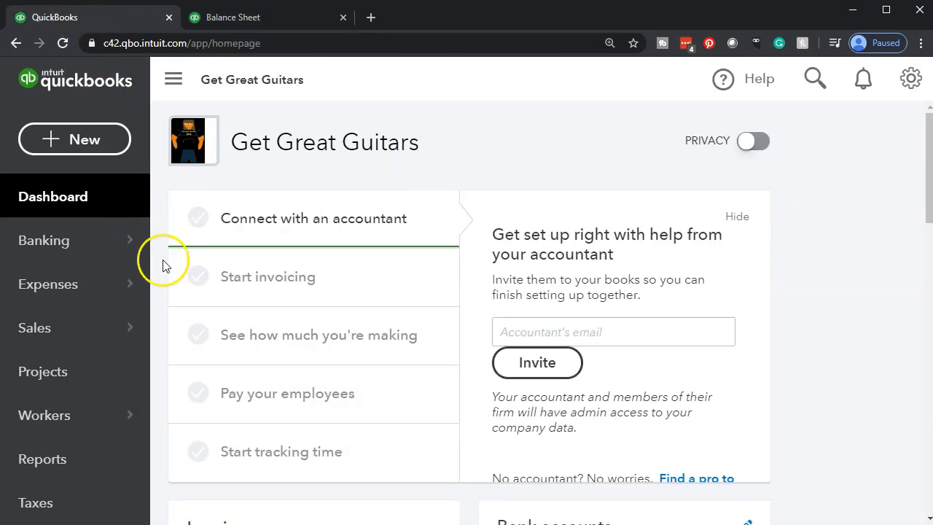
key(ctrl+minus)
key(ctrl+minus)
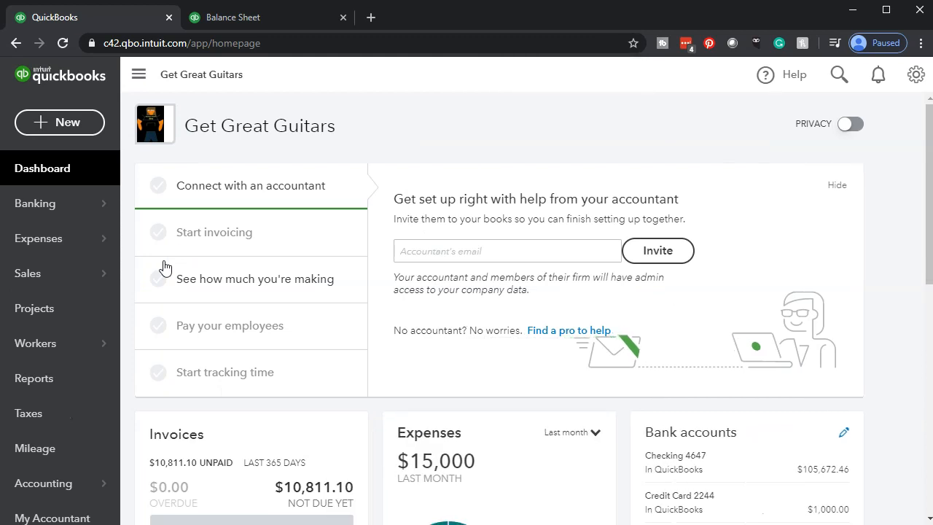
scroll(120, 413, down, 1)
scroll(119, 408, down, 3)
mouse_move(57, 344)
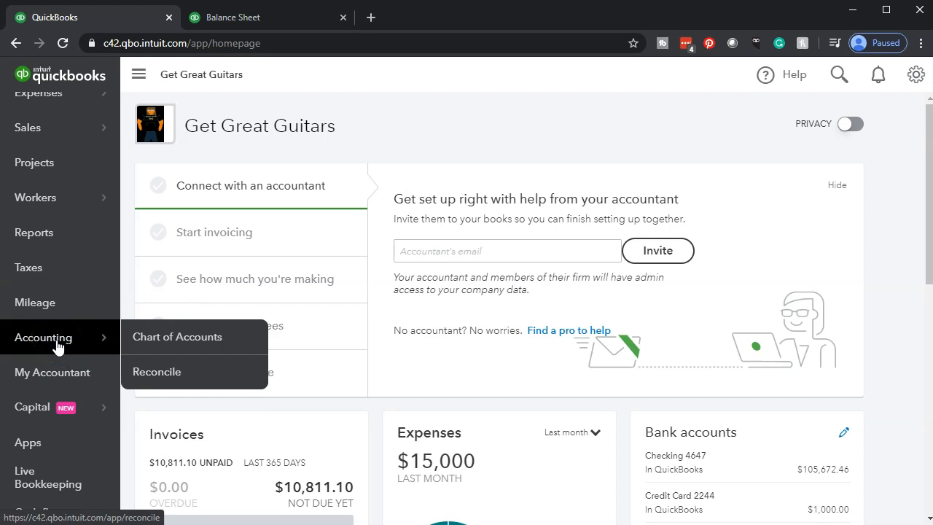
click(190, 325)
scroll(189, 328, down, 2)
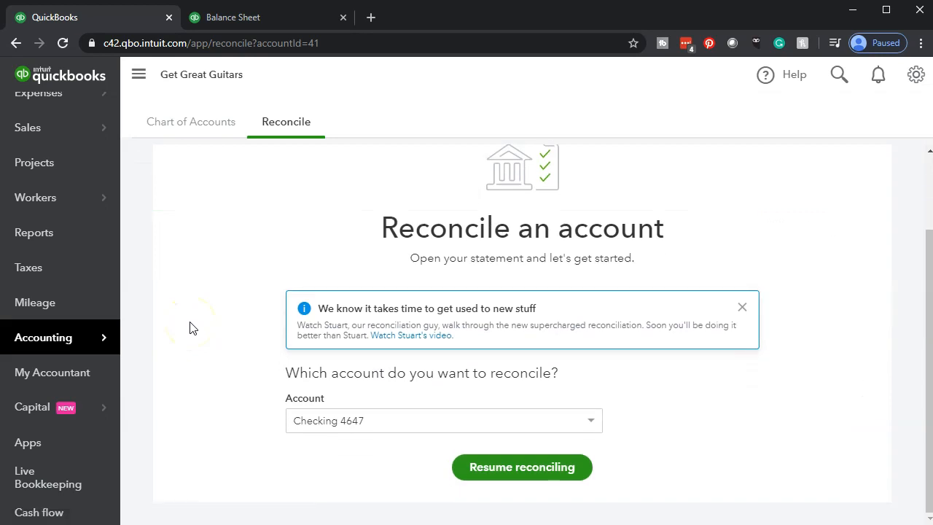
click(479, 475)
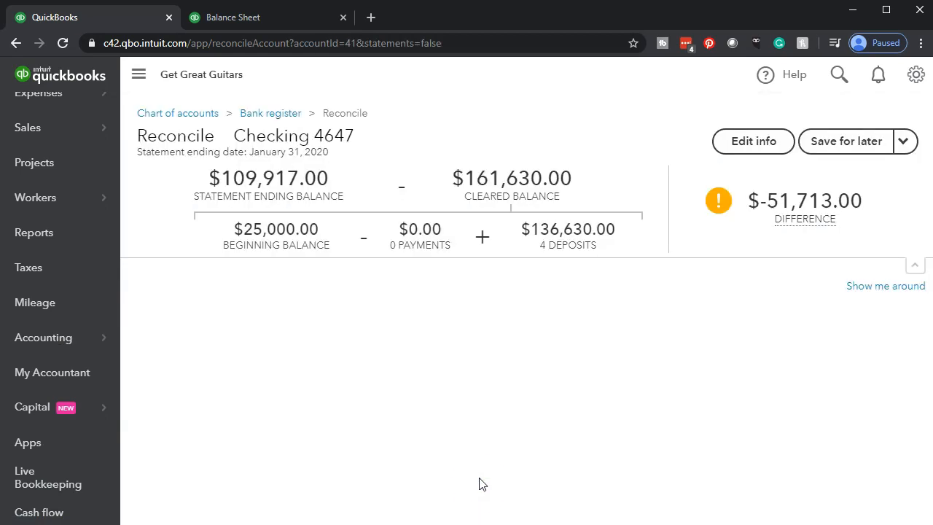
click(480, 486)
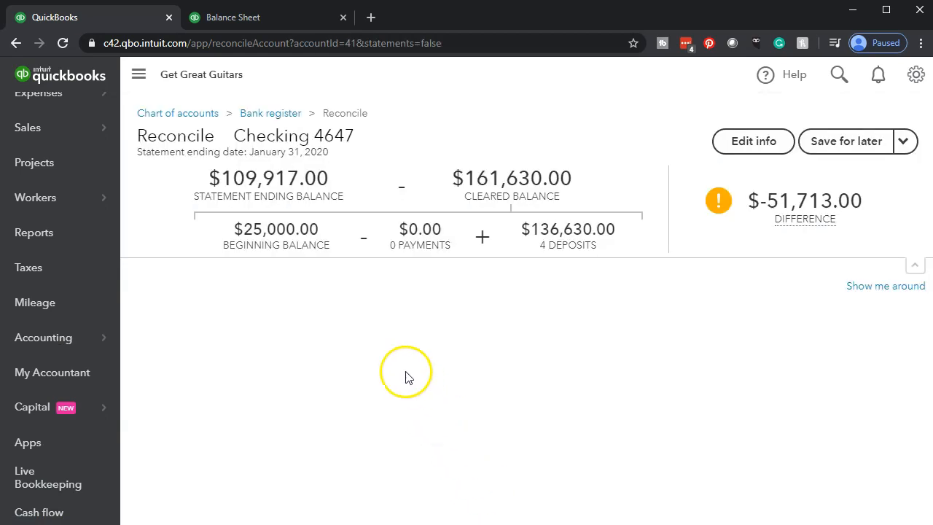
Step: Collapse the navigation menu and filter the reconciliation list to payments after reviewing the deposits and dismissing the tips
click(137, 80)
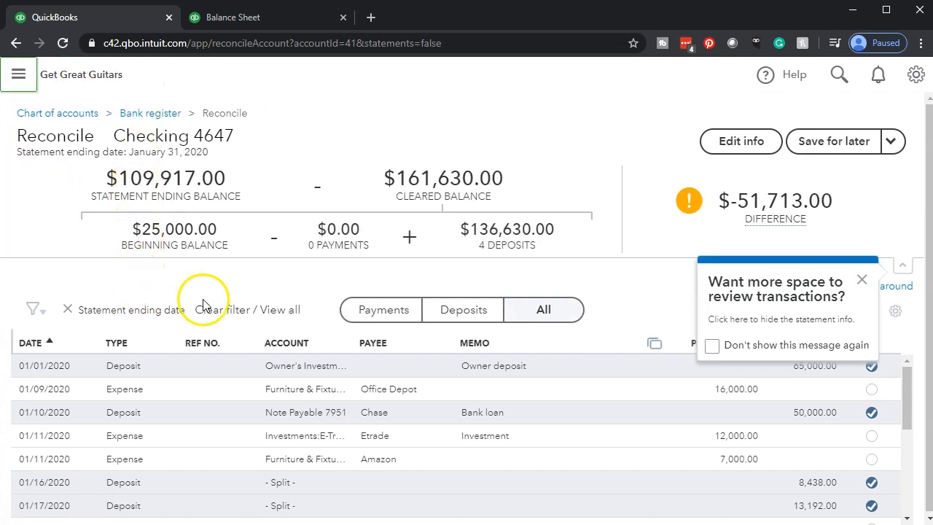
click(453, 311)
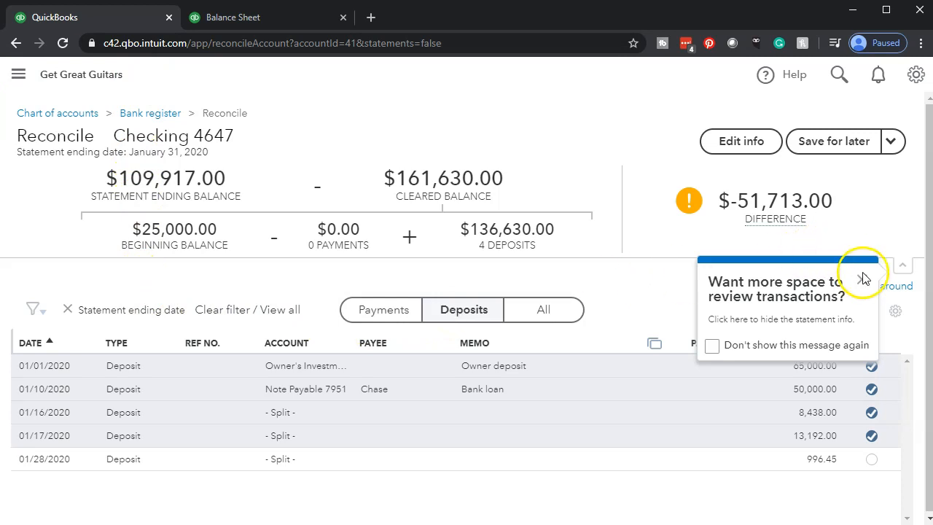
click(862, 278)
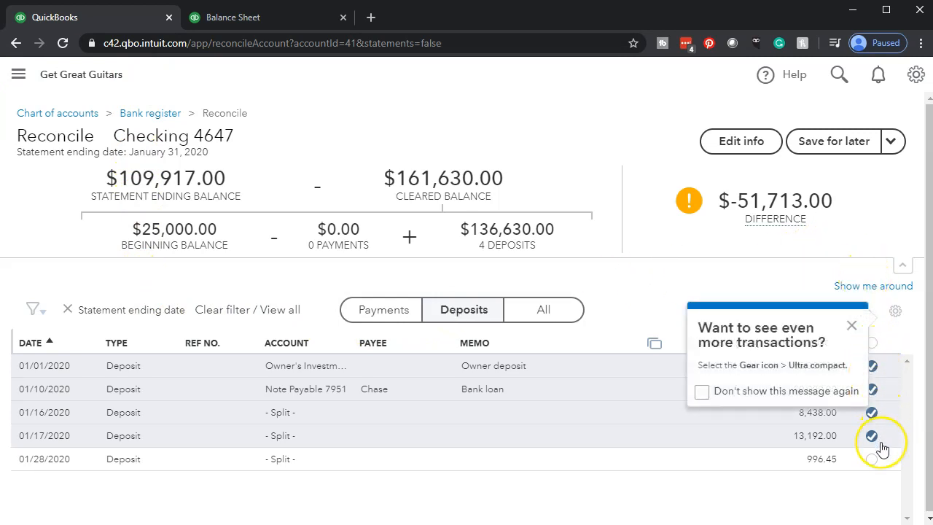
click(881, 468)
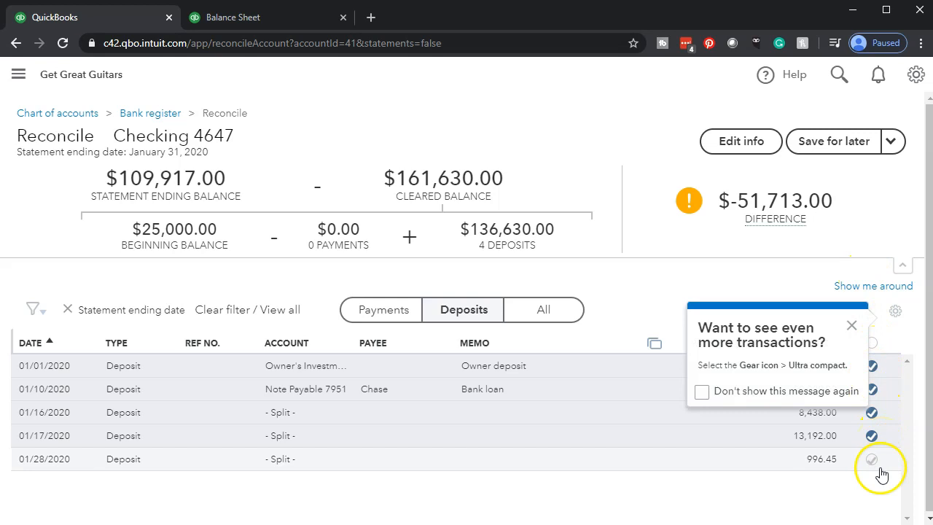
click(852, 325)
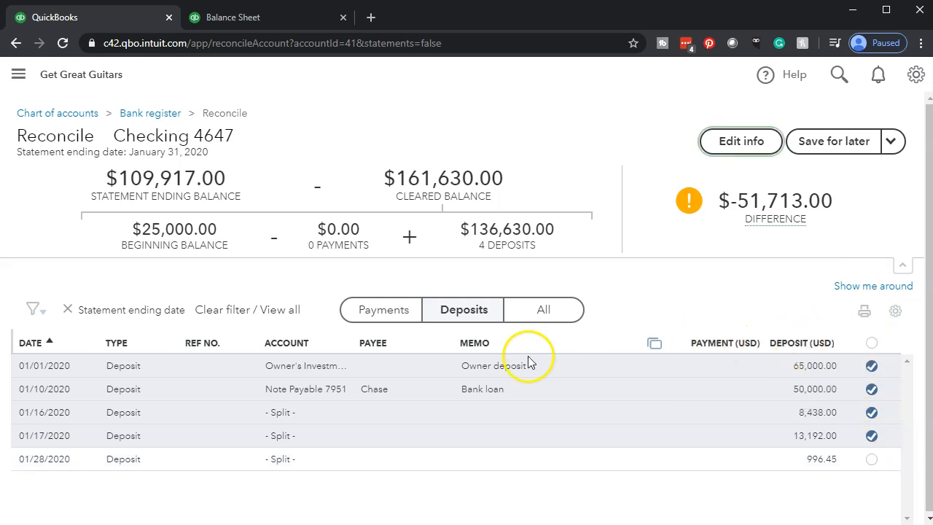
click(391, 320)
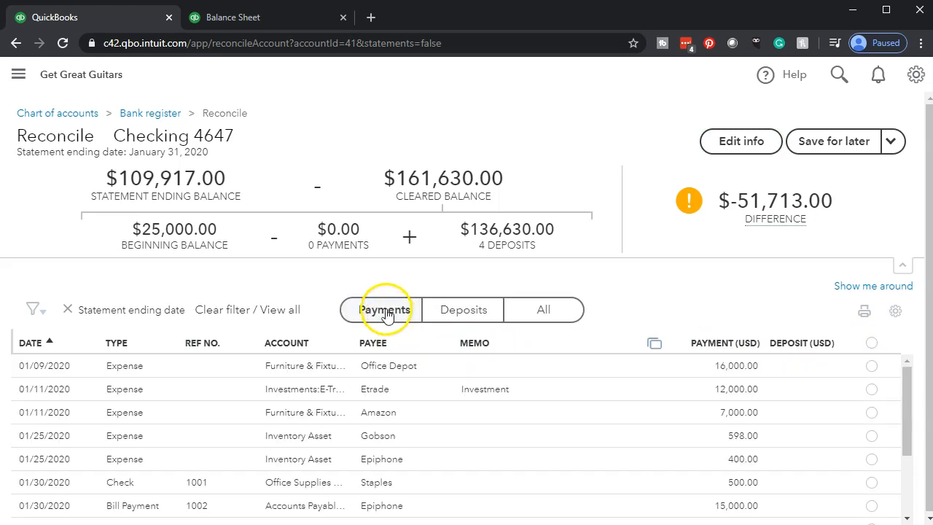
Step: Compare the dates and check numbers of the withdrawals on the Excel bank statement with the payments listed in QuickBooks
key(alt+Tab)
click(475, 376)
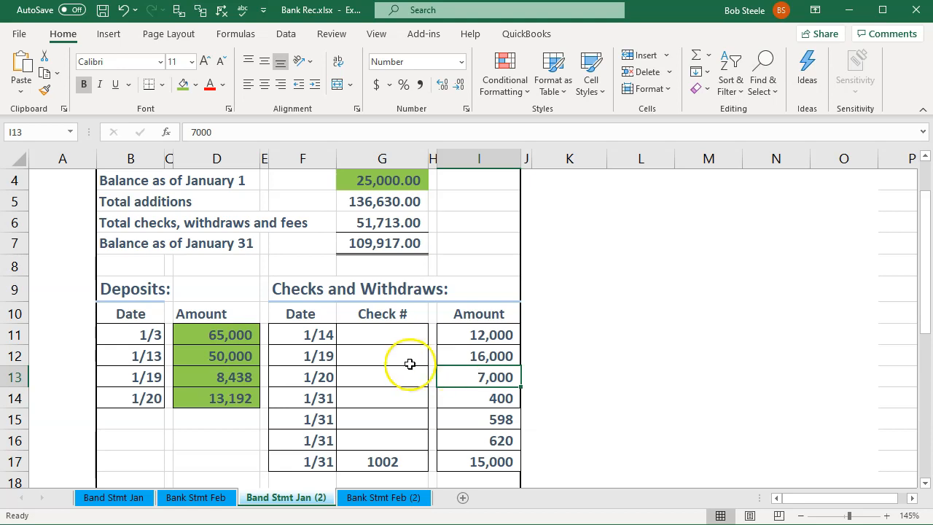
drag(316, 338, 309, 453)
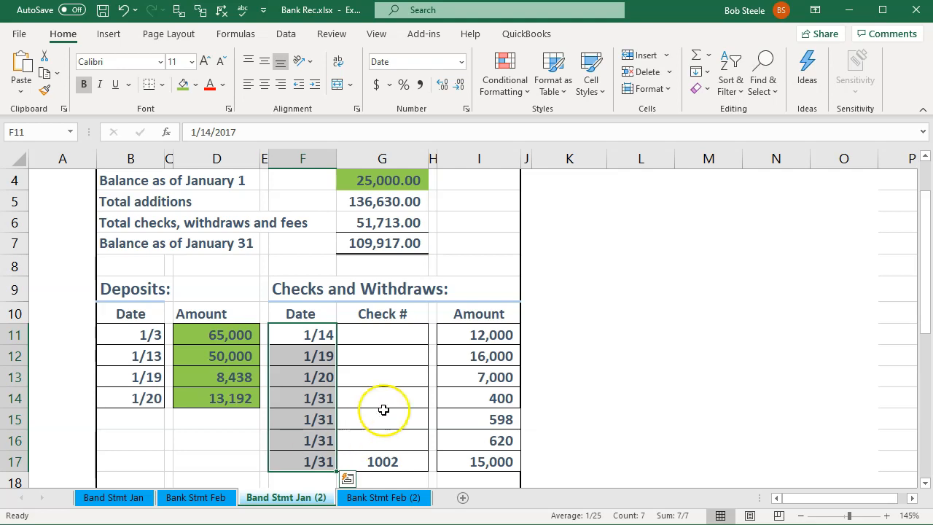
drag(381, 340, 383, 455)
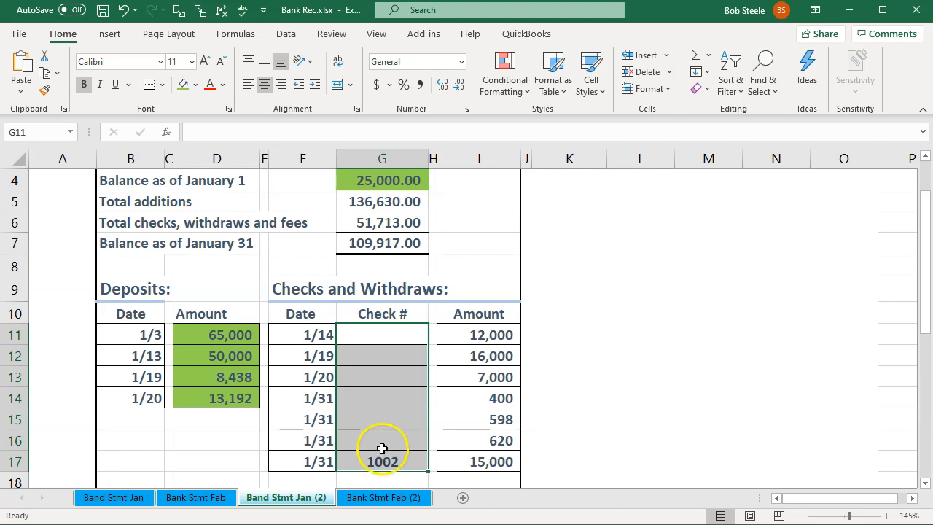
key(alt+Tab)
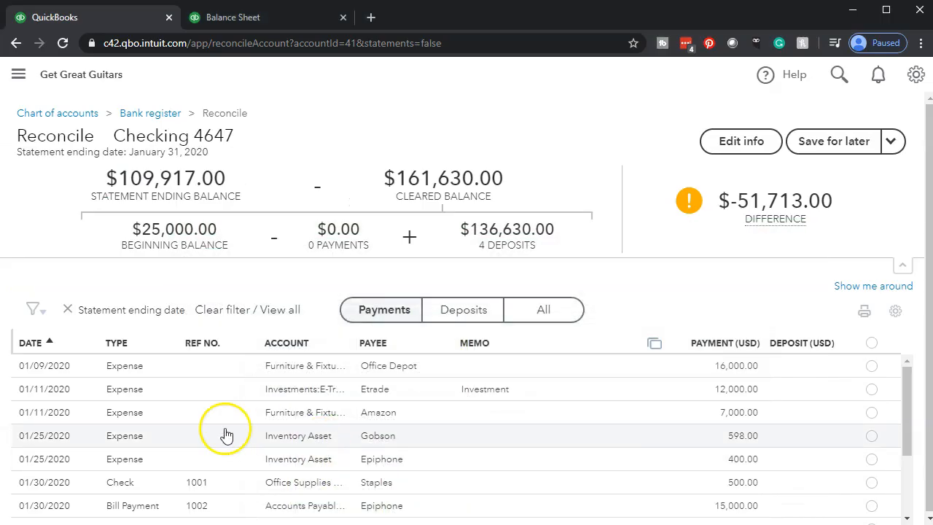
scroll(139, 432, down, 2)
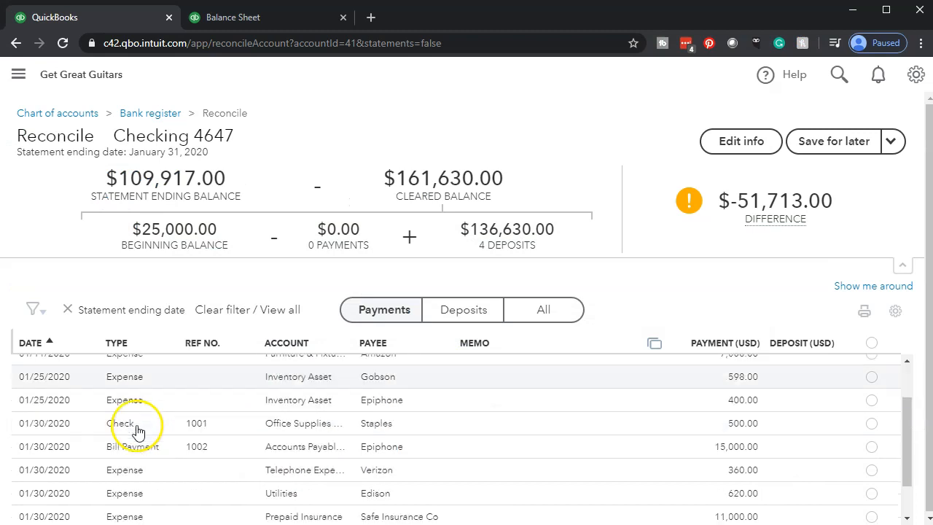
scroll(139, 431, up, 2)
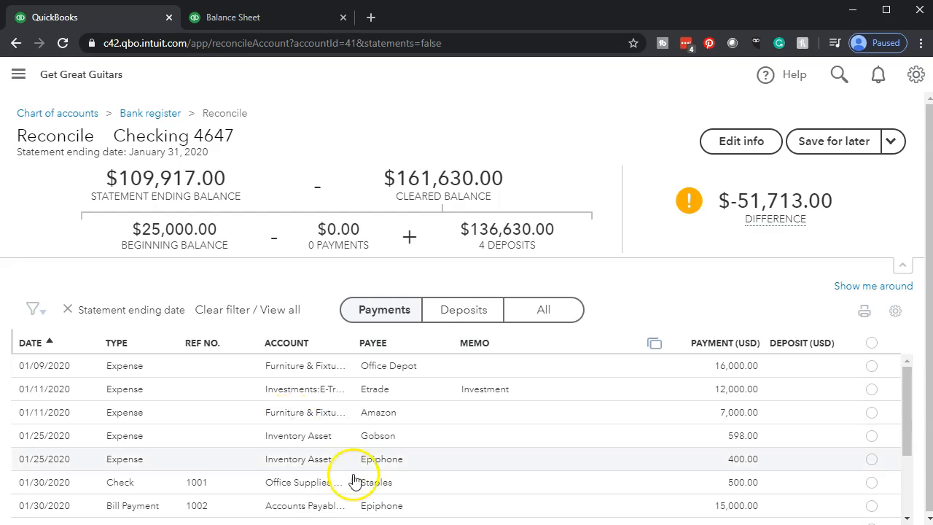
Step: Mark the 12,000 Etrade payment as cleared in QuickBooks and fill the matching withdrawal on the Excel statement with green
click(437, 524)
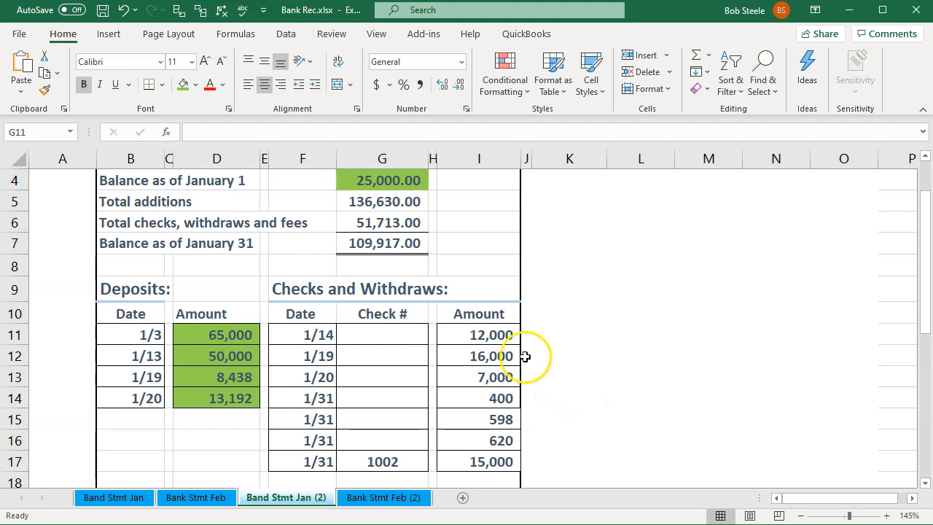
click(493, 336)
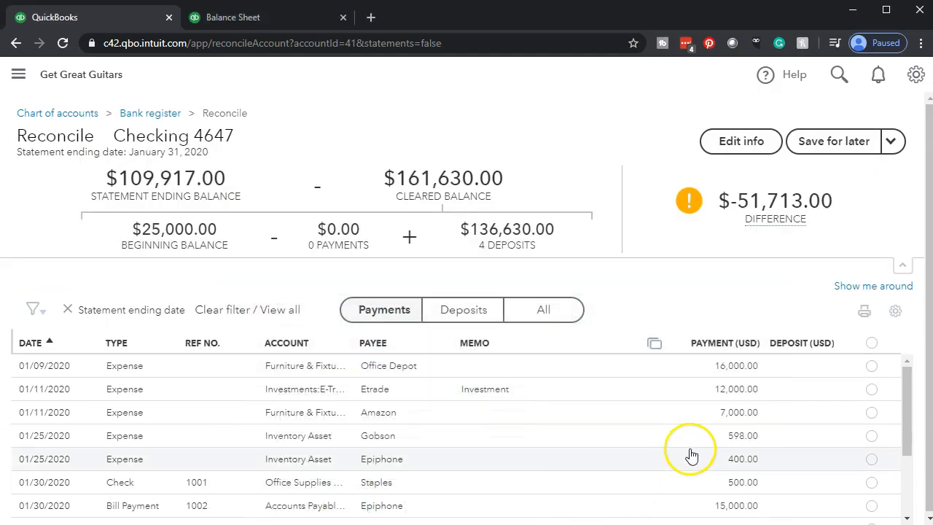
click(869, 391)
click(871, 392)
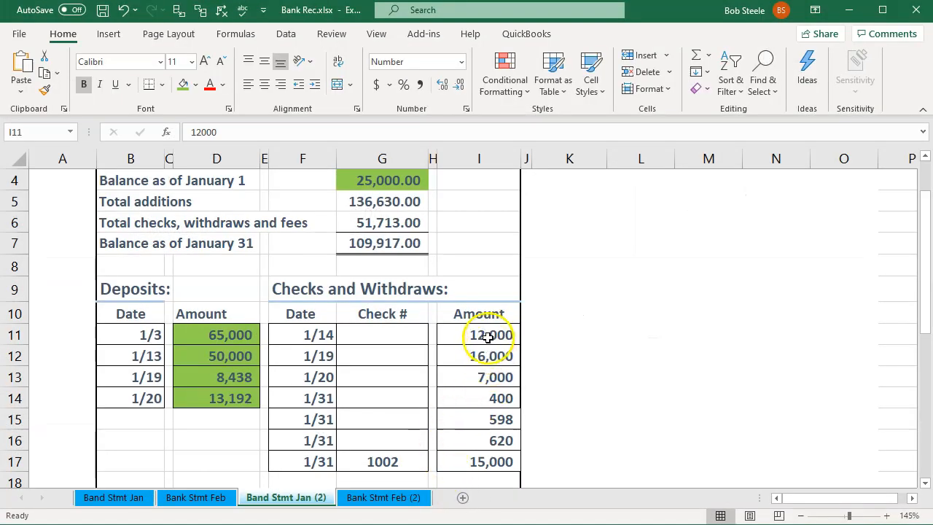
click(488, 336)
right_click(488, 335)
click(546, 378)
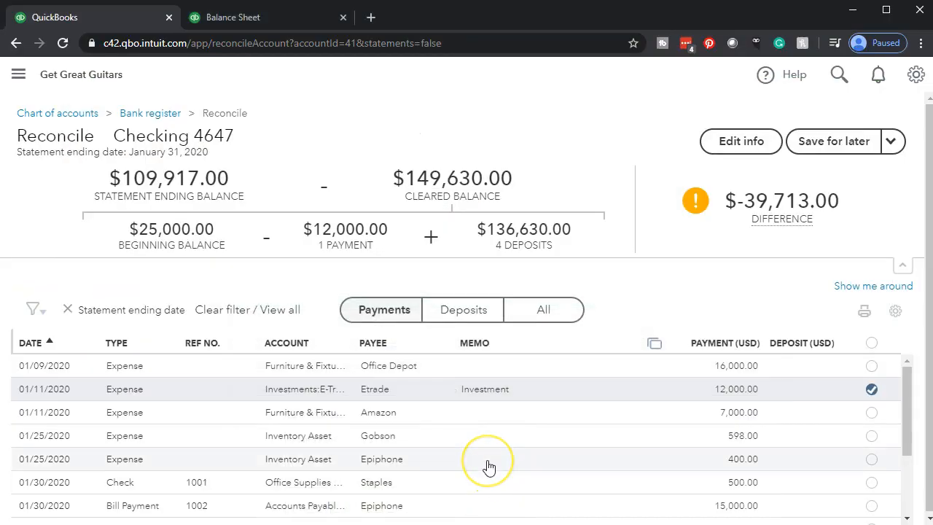
Step: Mark the 16,000 Office Depot payment as cleared in QuickBooks and fill the matching withdrawal on the Excel statement with green
key(ctrl+plus)
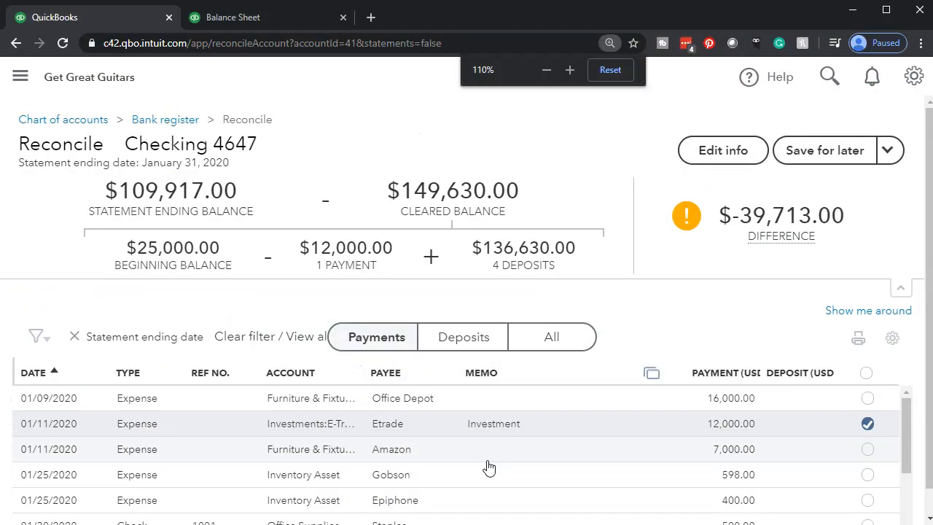
scroll(489, 467, down, 1)
scroll(488, 466, up, 1)
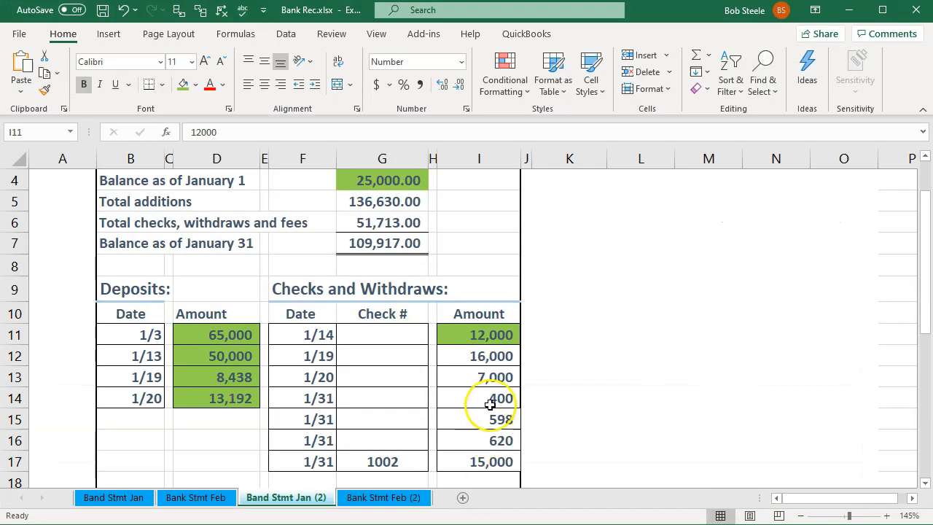
click(491, 356)
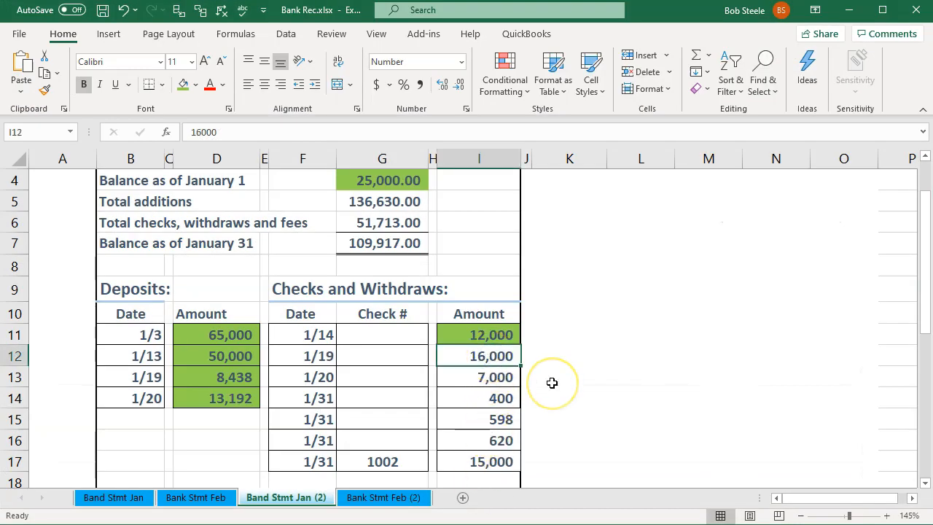
key(alt+Tab)
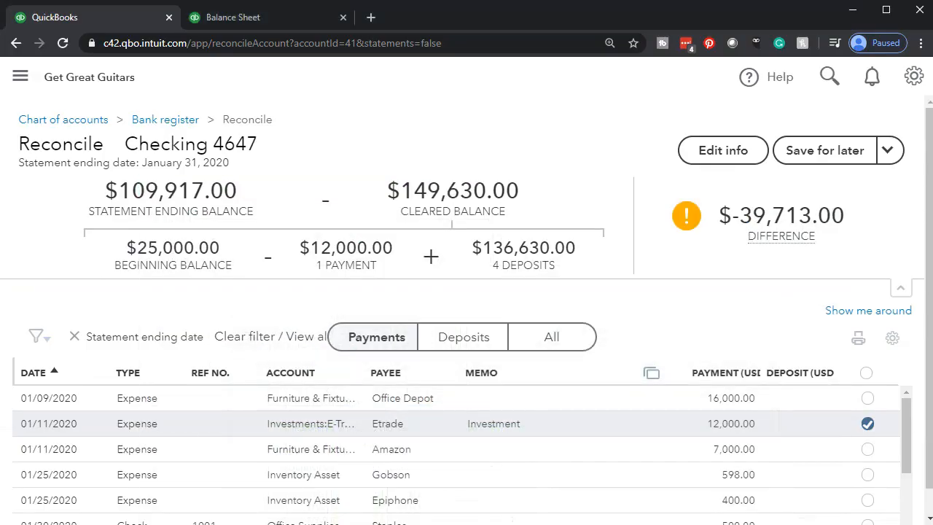
click(867, 400)
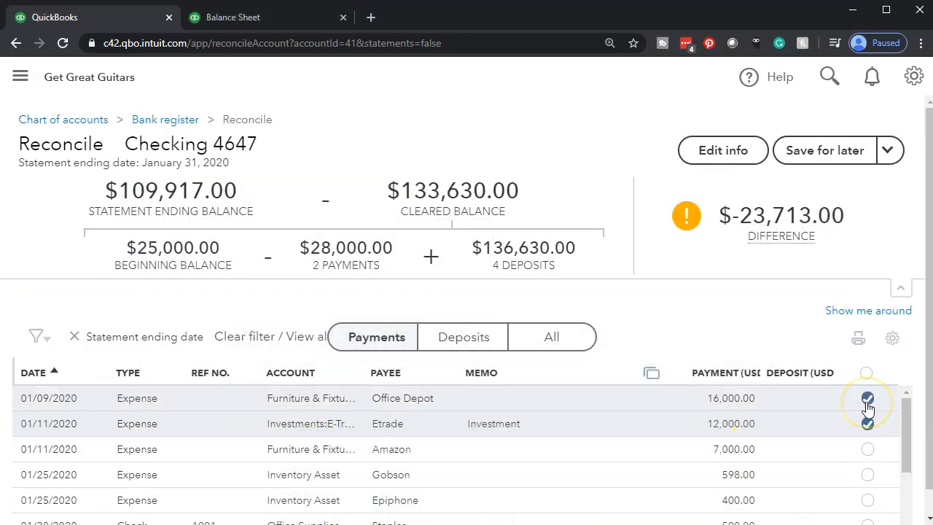
key(alt+Tab)
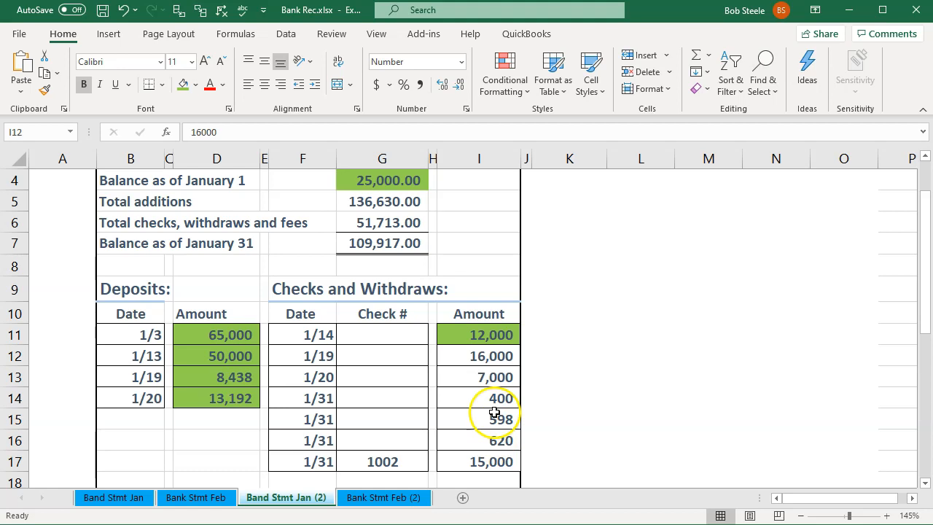
click(488, 378)
click(486, 352)
right_click(492, 354)
click(544, 390)
Step: Mark the 7,000 Amazon payment as cleared in QuickBooks and fill the matching withdrawal on the Excel statement with green
click(439, 377)
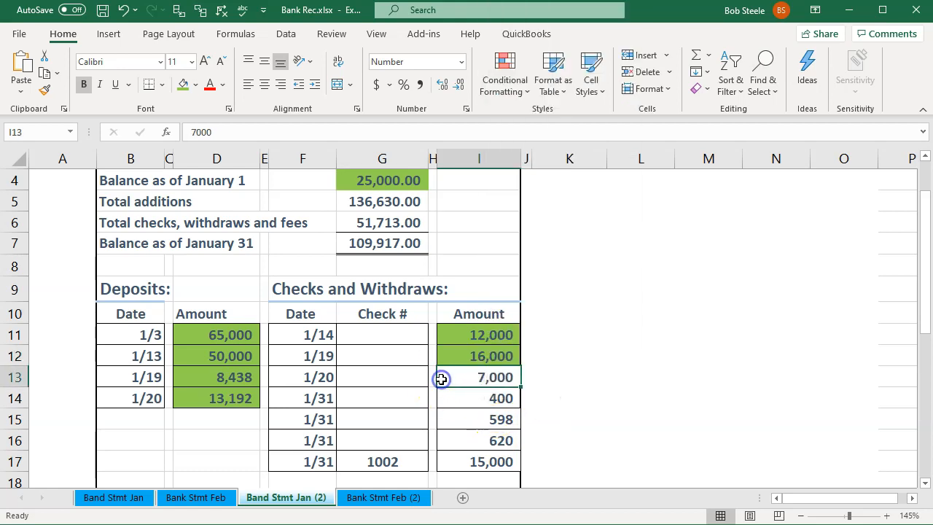
key(alt+Tab)
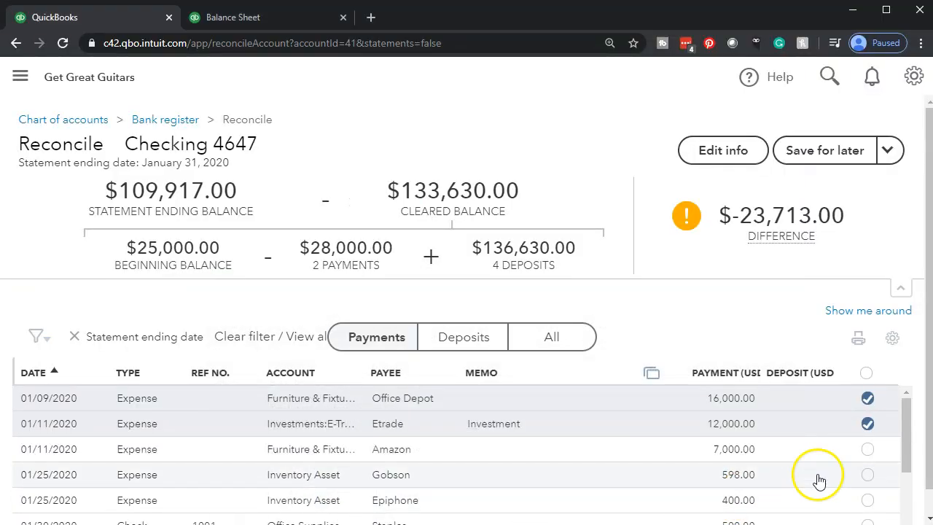
click(867, 450)
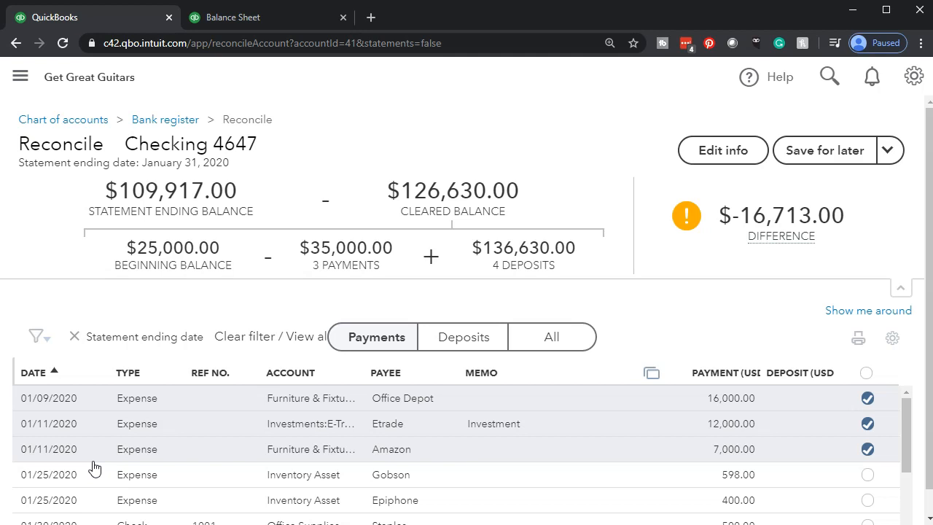
click(475, 524)
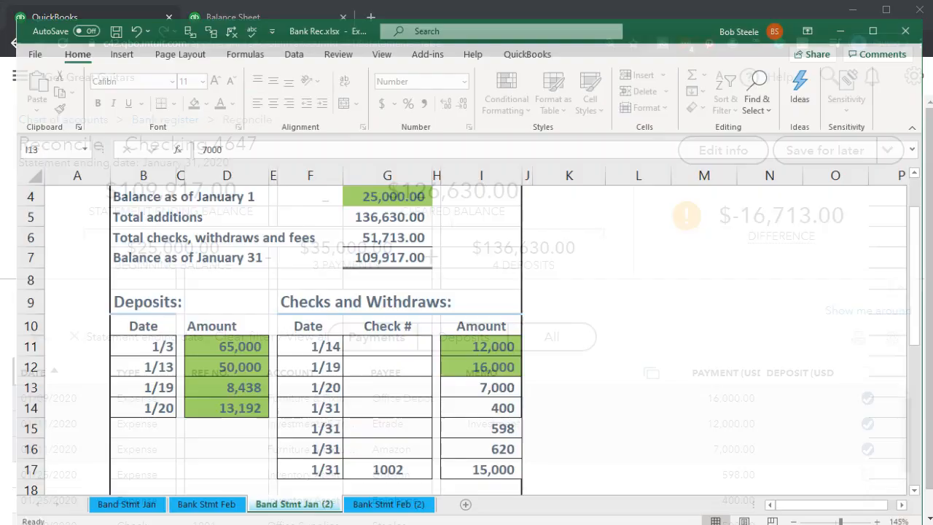
click(484, 377)
right_click(488, 378)
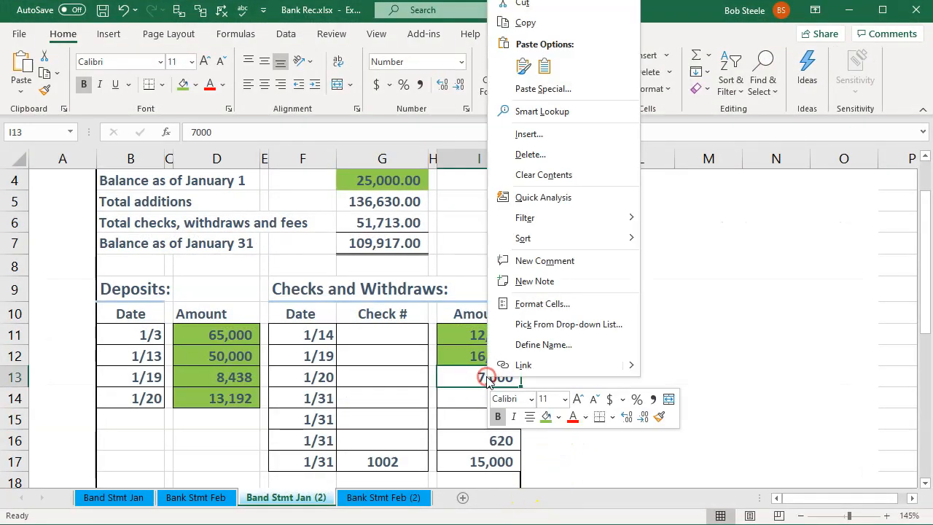
click(546, 416)
click(408, 414)
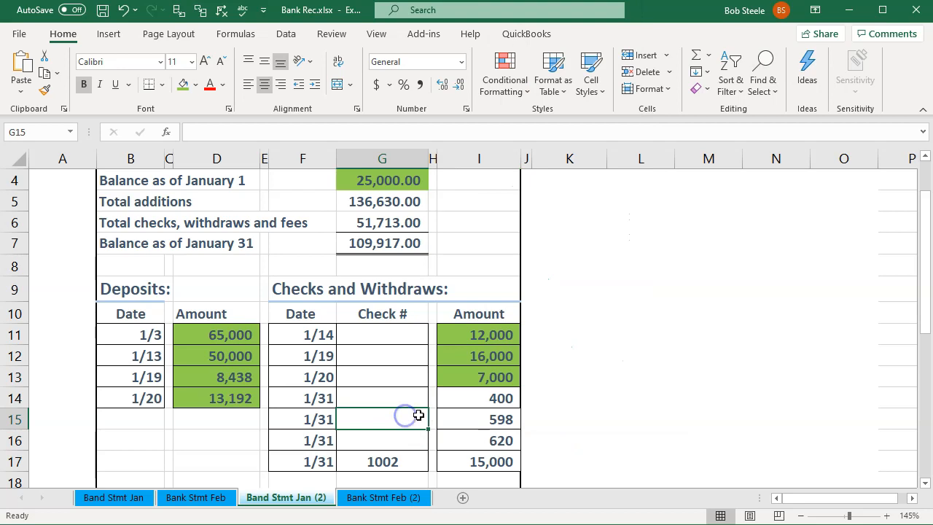
Step: Mark the 400 Epiphone payment as cleared in QuickBooks and return to the bank statement in Excel
click(470, 398)
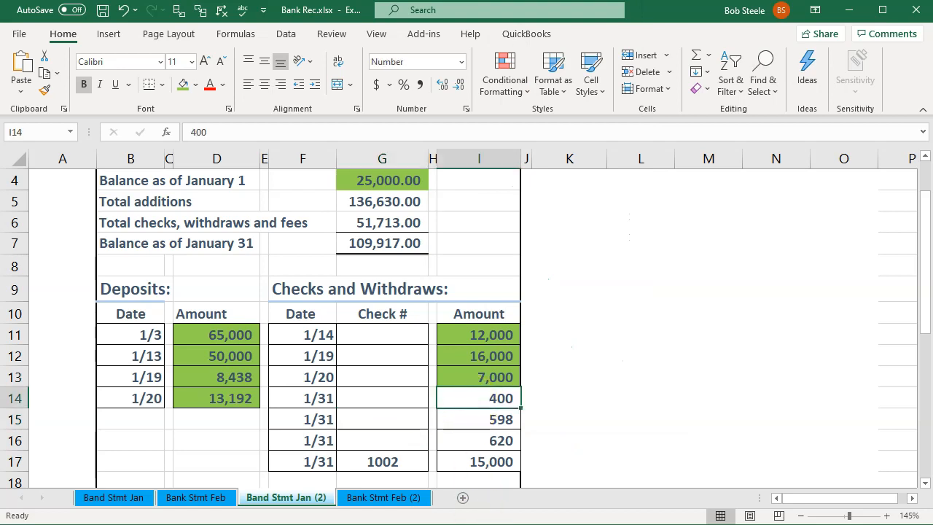
key(alt+Tab)
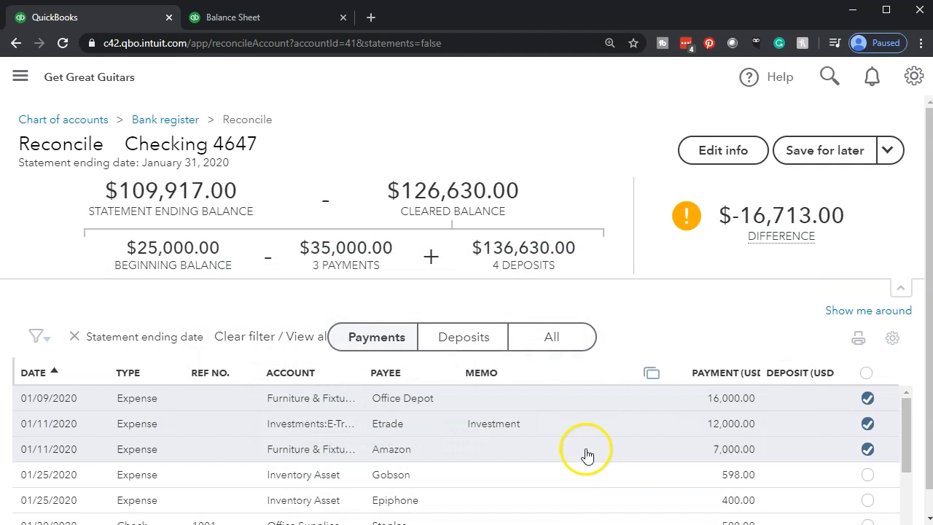
click(867, 501)
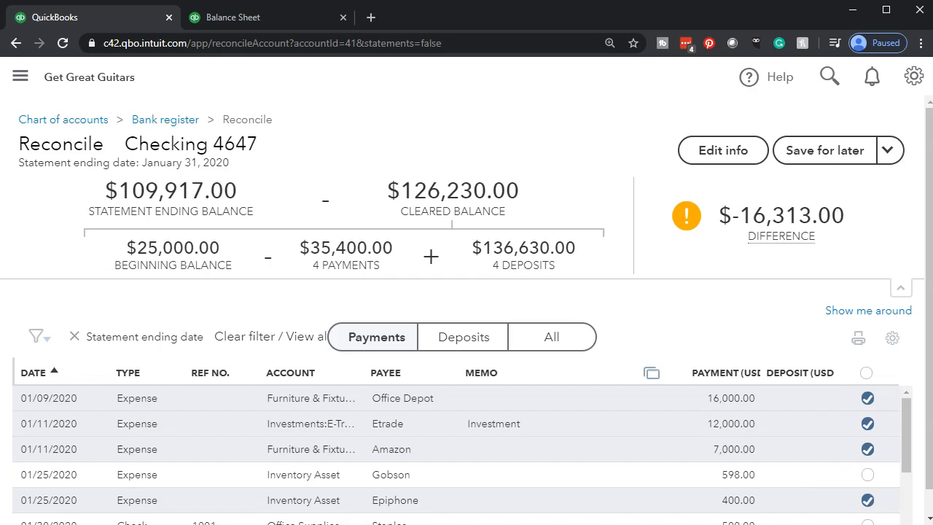
key(alt+Tab)
click(508, 421)
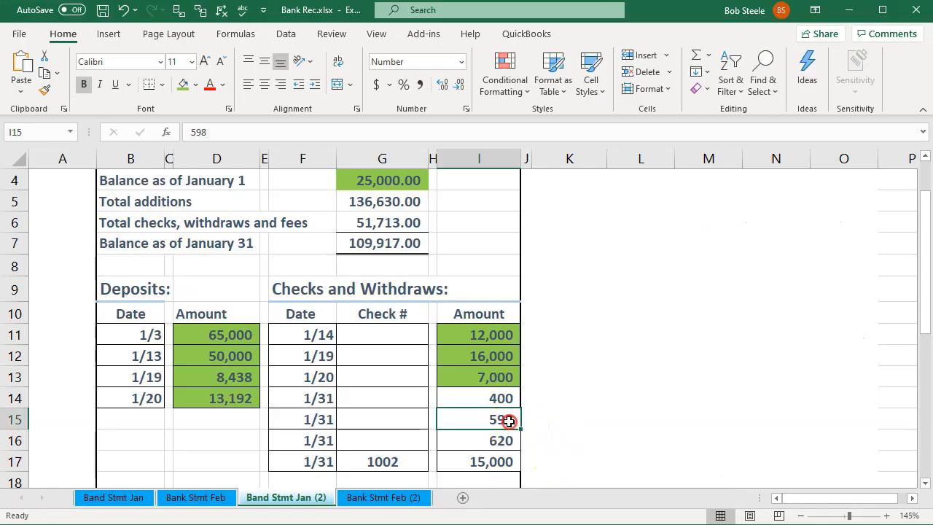
right_click(508, 420)
click(568, 461)
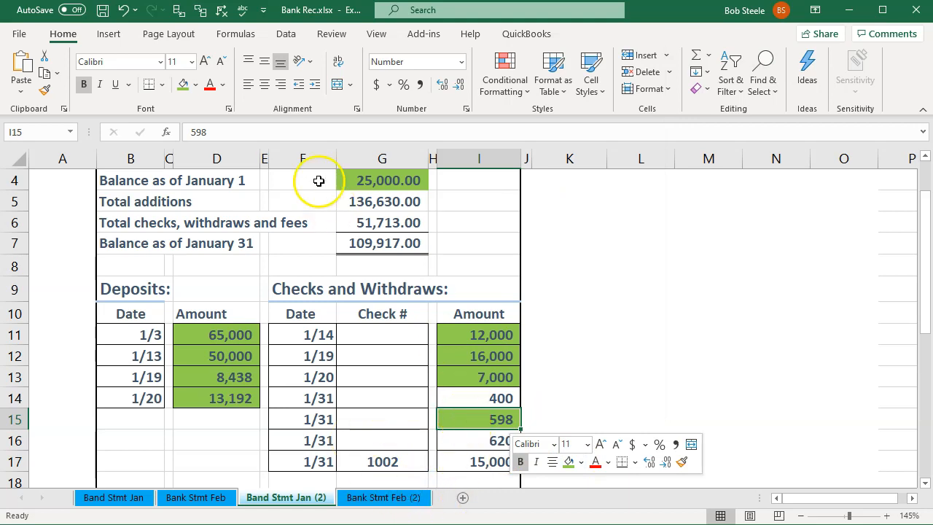
click(123, 10)
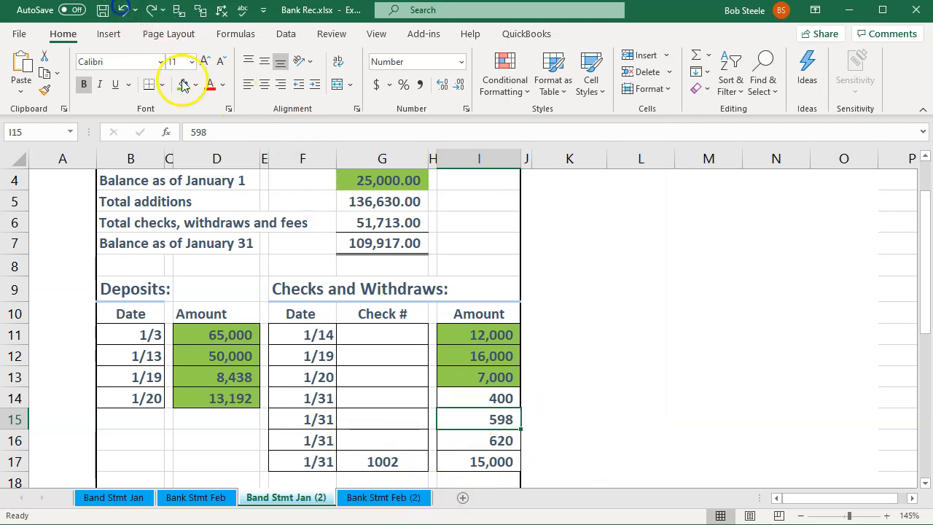
Step: Fill the 400 withdrawal amount on the Excel bank statement with green
right_click(481, 399)
click(540, 443)
click(455, 419)
Step: Mark the 598 Gobson payment as cleared in QuickBooks and fill the matching withdrawal on the Excel statement with green
click(480, 523)
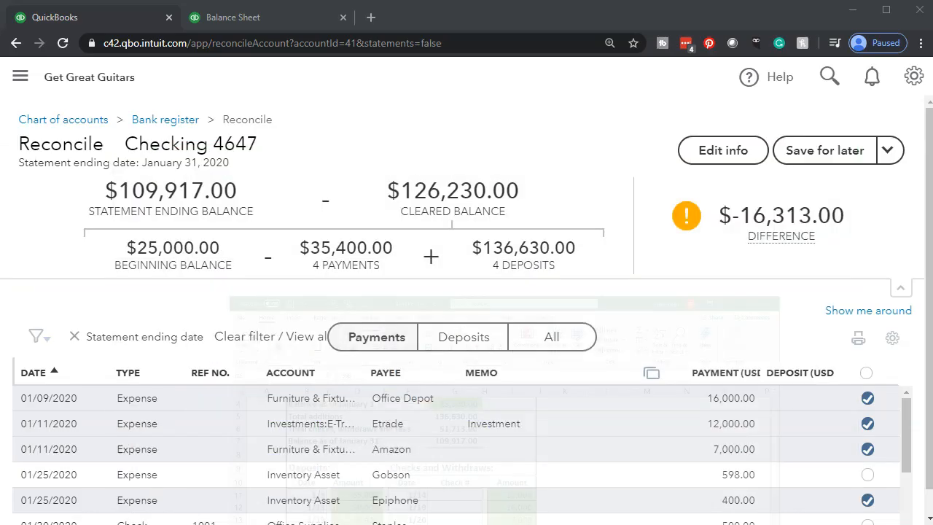
click(867, 475)
click(481, 524)
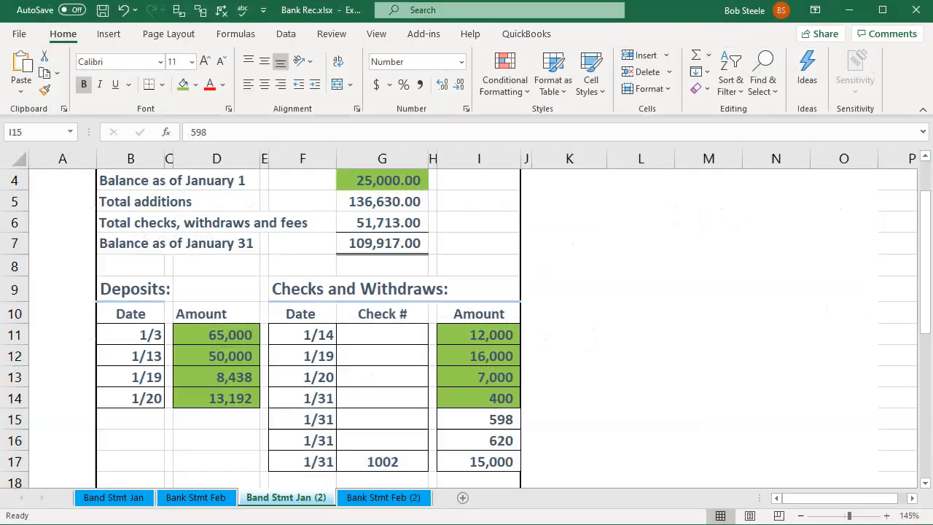
click(497, 417)
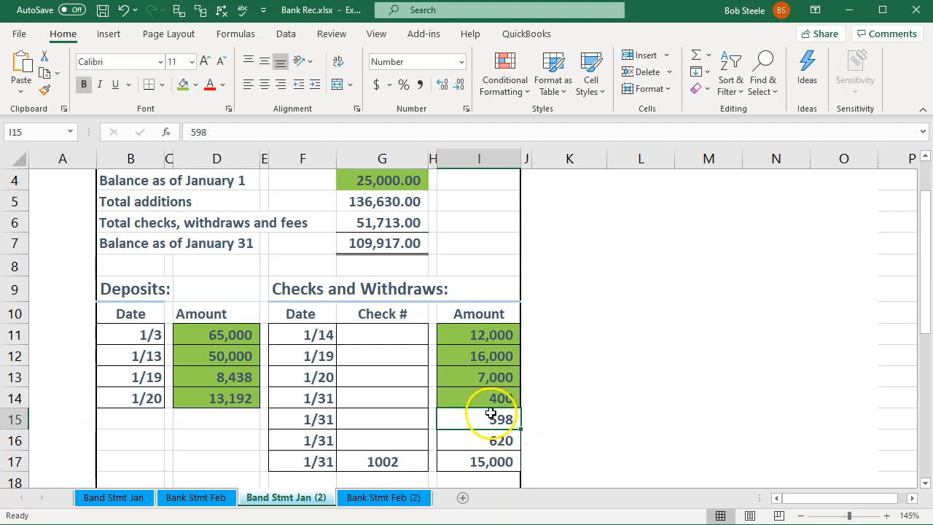
right_click(492, 415)
click(549, 453)
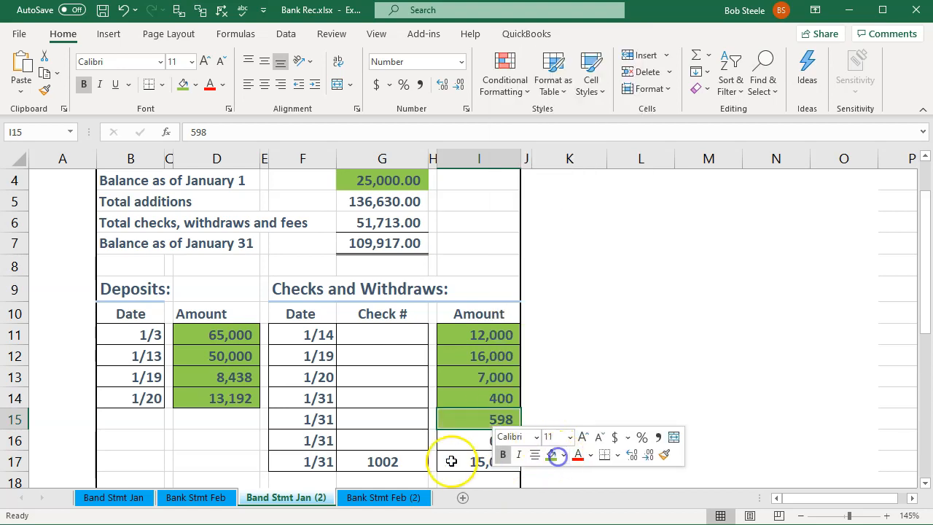
click(416, 456)
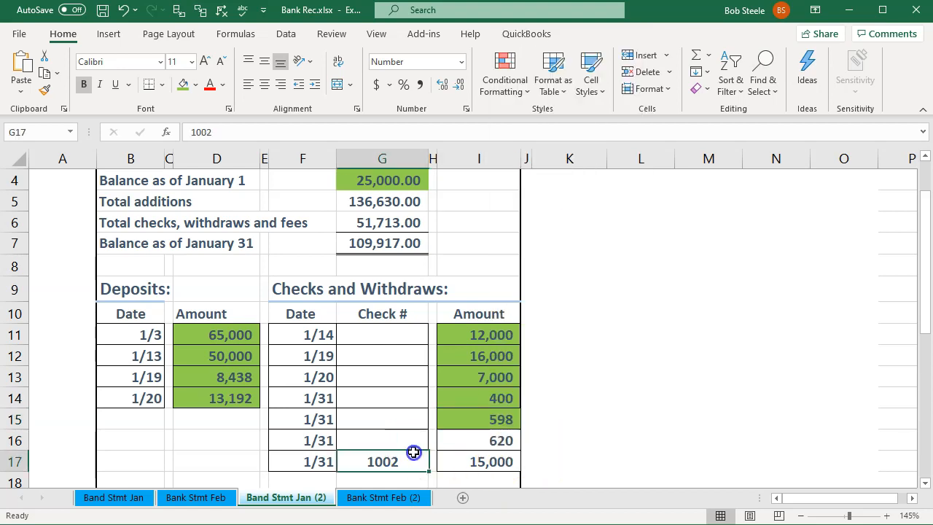
Step: Mark the 620 Edison utilities payment as cleared in QuickBooks and fill the matching withdrawal on the Excel statement with green
click(470, 441)
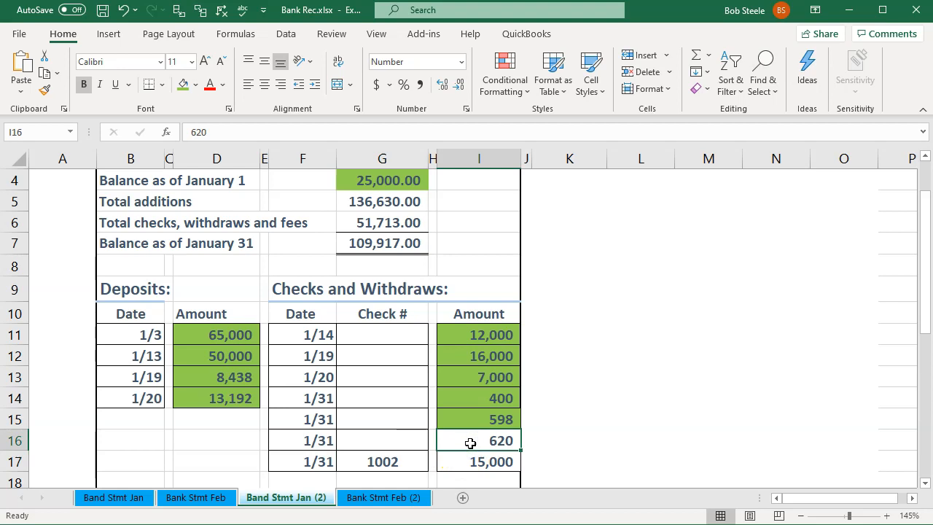
key(alt+Tab)
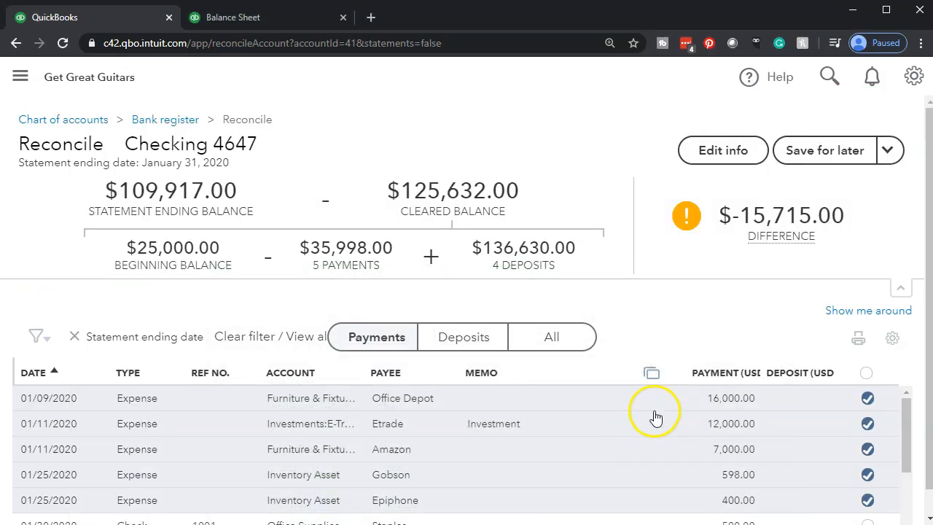
scroll(649, 416, down, 3)
scroll(678, 470, down, 3)
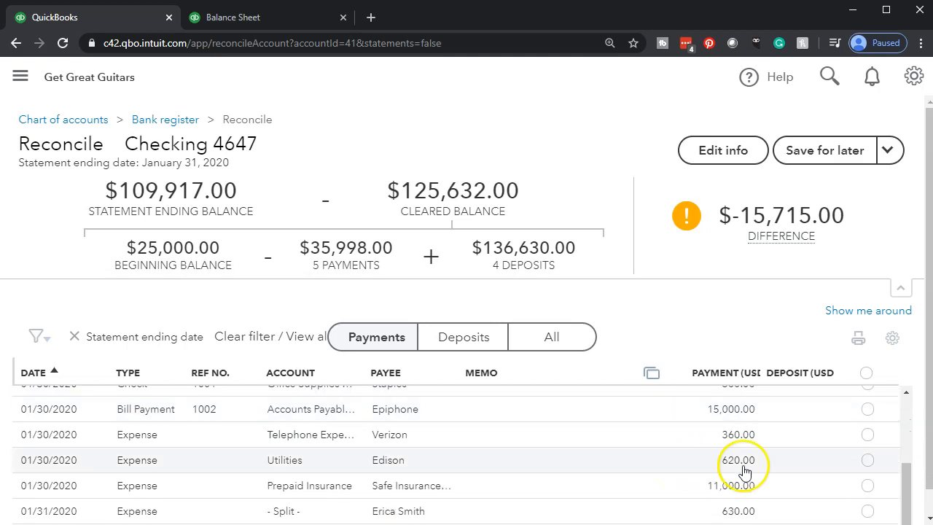
click(868, 461)
scroll(651, 483, up, 3)
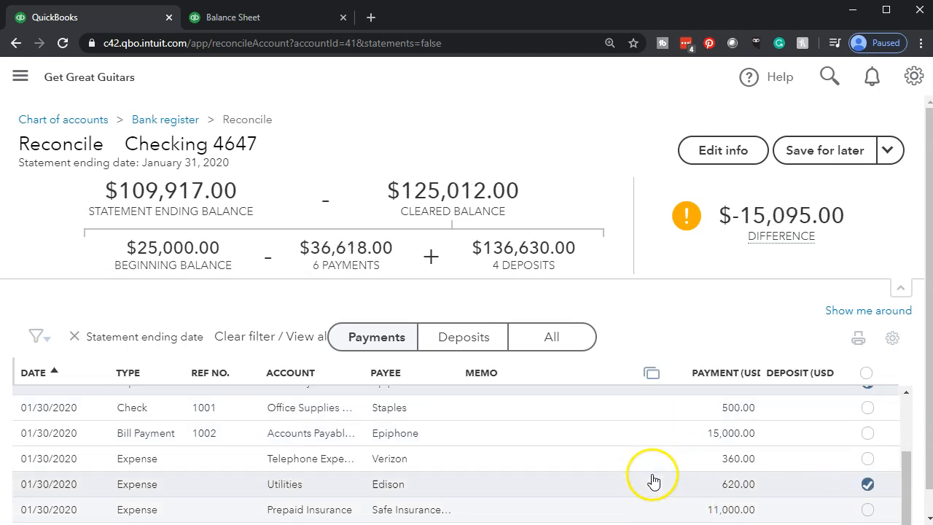
scroll(653, 481, down, 3)
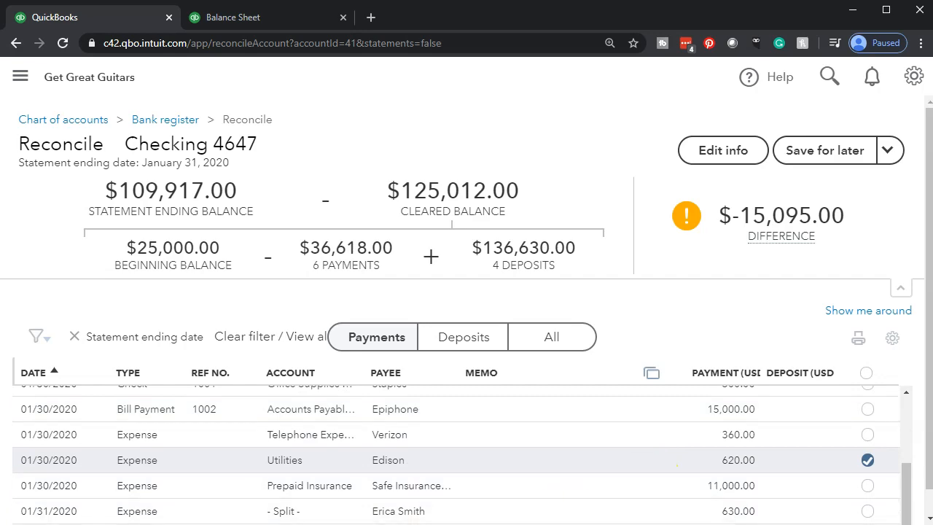
click(475, 521)
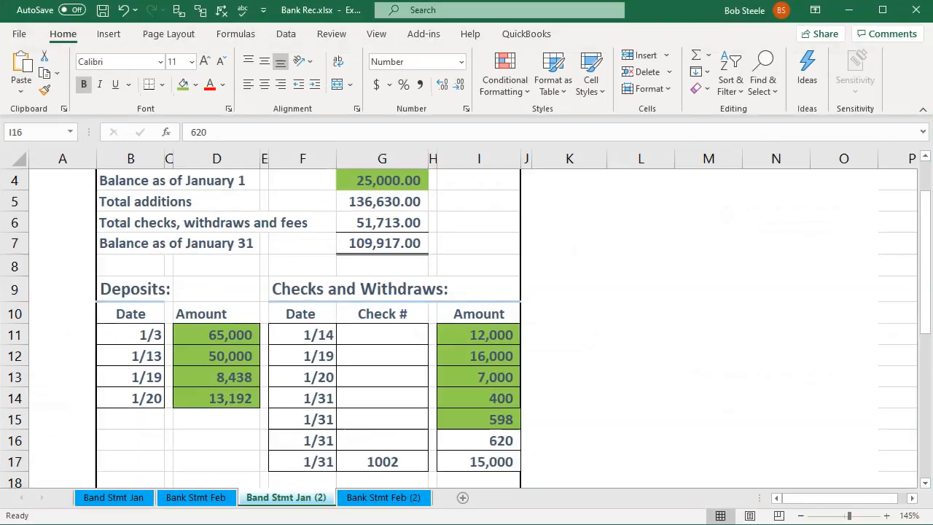
right_click(458, 441)
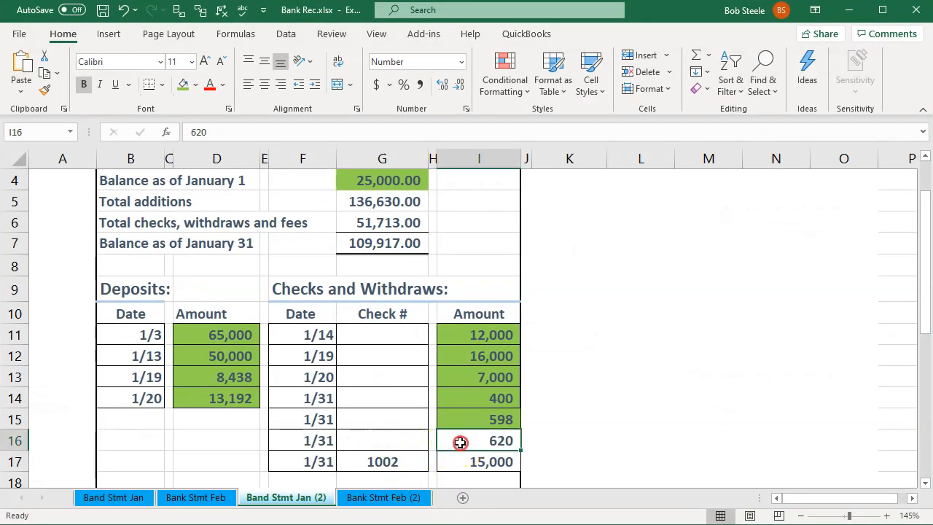
click(534, 486)
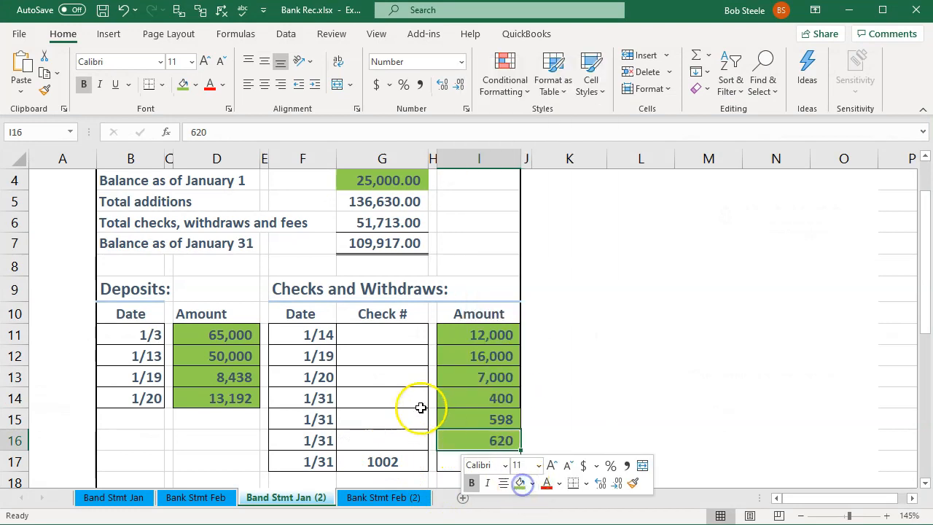
click(416, 403)
Step: Mark the 15,000 Epiphone bill payment, check 1002, as cleared in QuickBooks and fill the matching withdrawal on the Excel statement with green
click(478, 456)
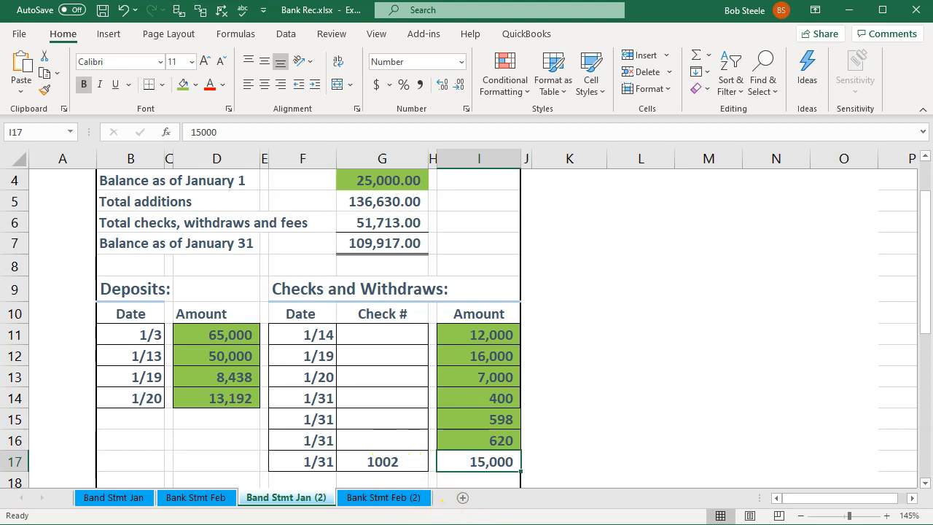
mouse_move(474, 523)
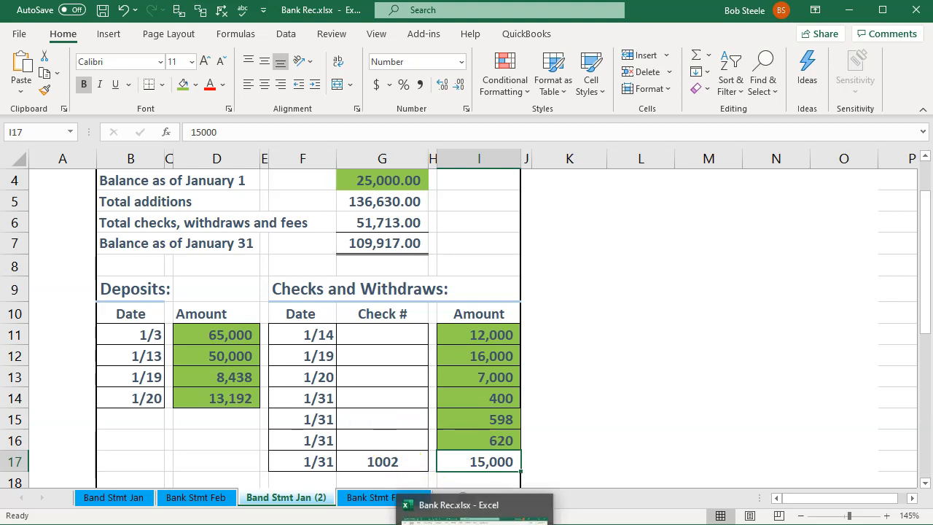
click(474, 523)
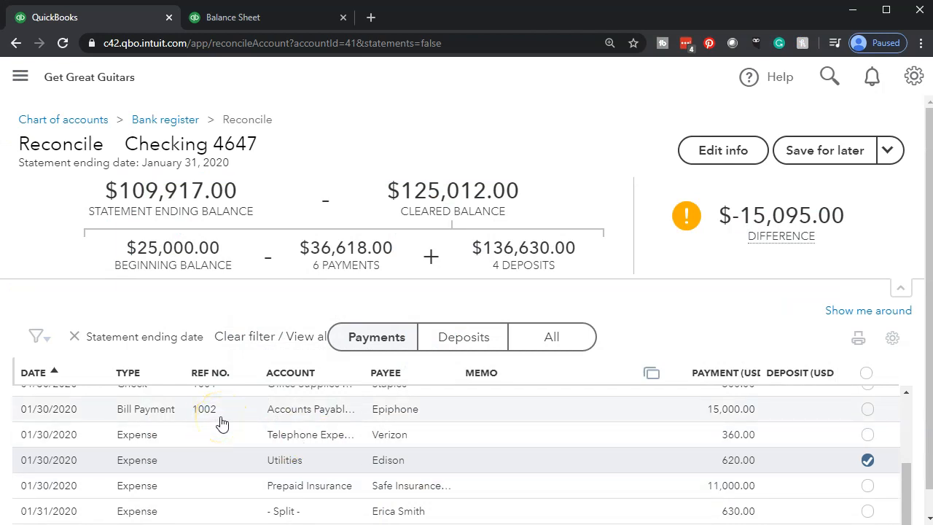
click(867, 411)
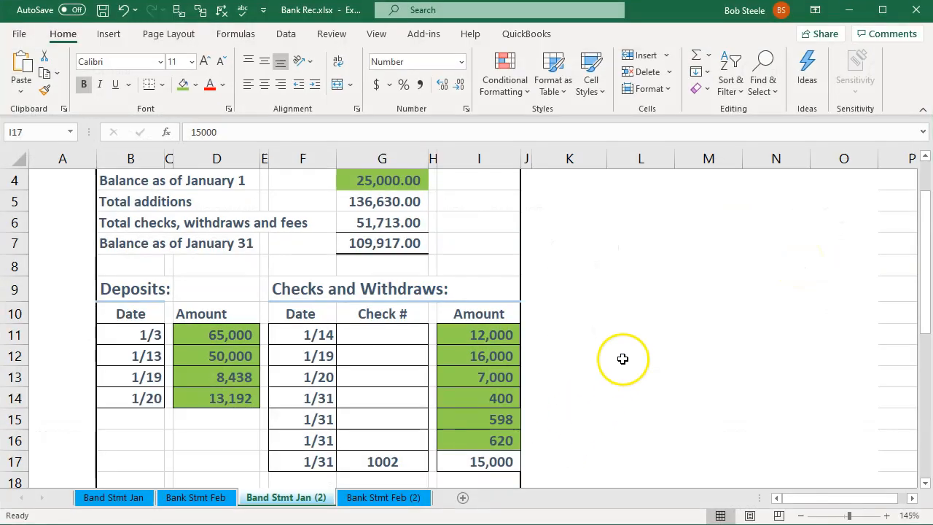
click(622, 359)
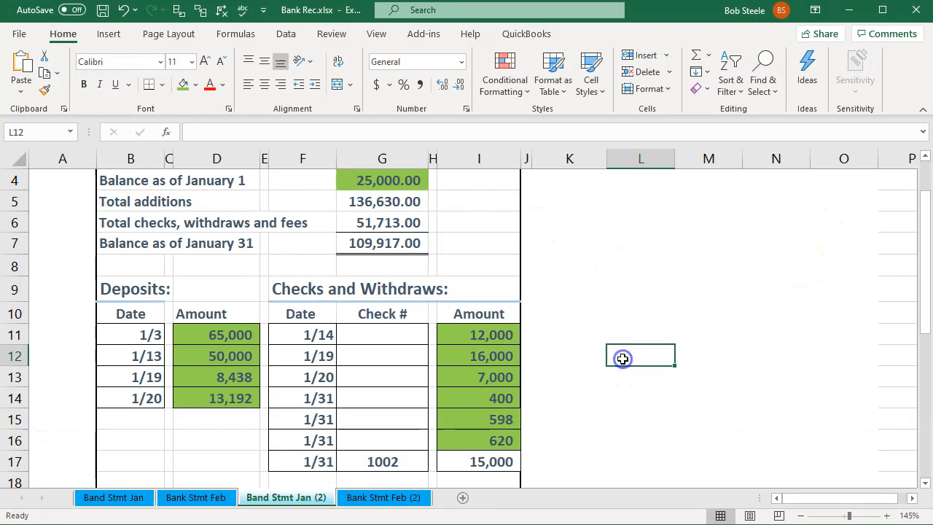
scroll(583, 368, down, 1)
right_click(500, 398)
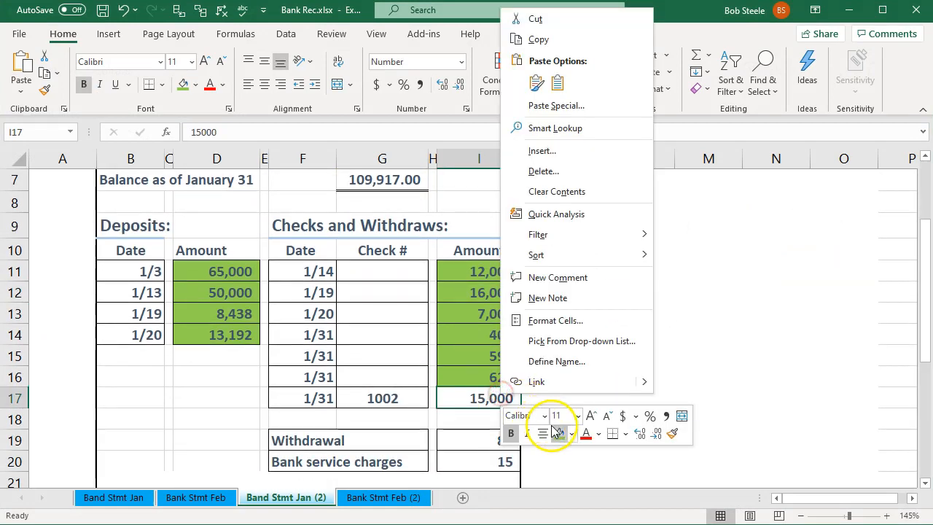
key(Escape)
click(401, 437)
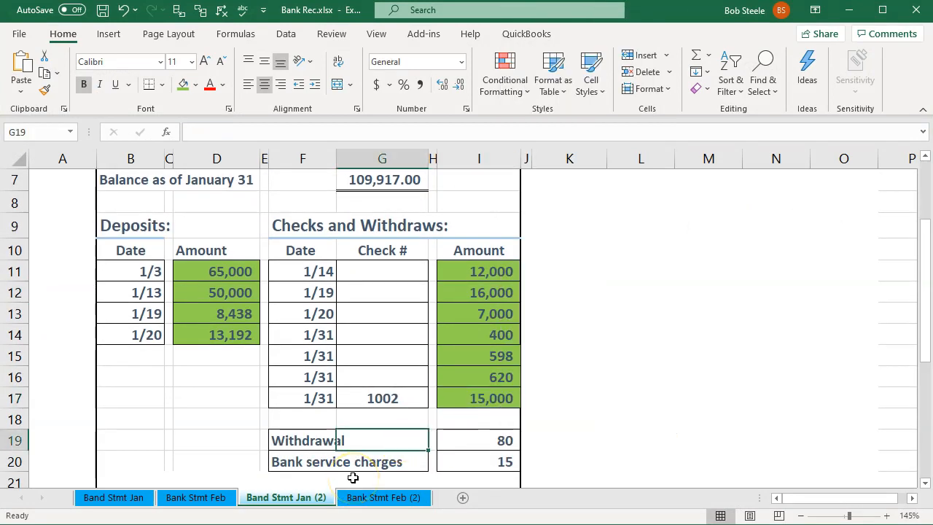
Step: Check the QuickBooks reconciliation payments for the 80 withdrawal and 15 bank service charge still unmarked on the Excel bank statement
click(470, 440)
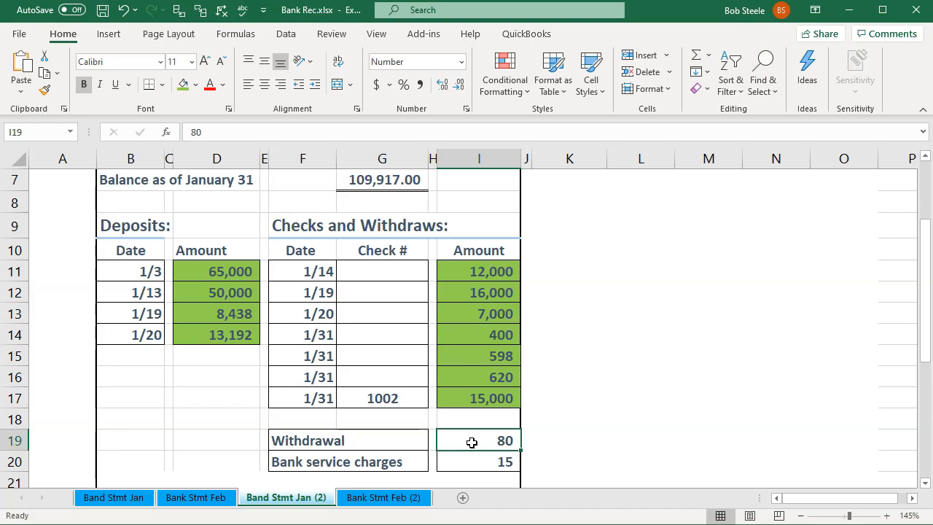
click(473, 524)
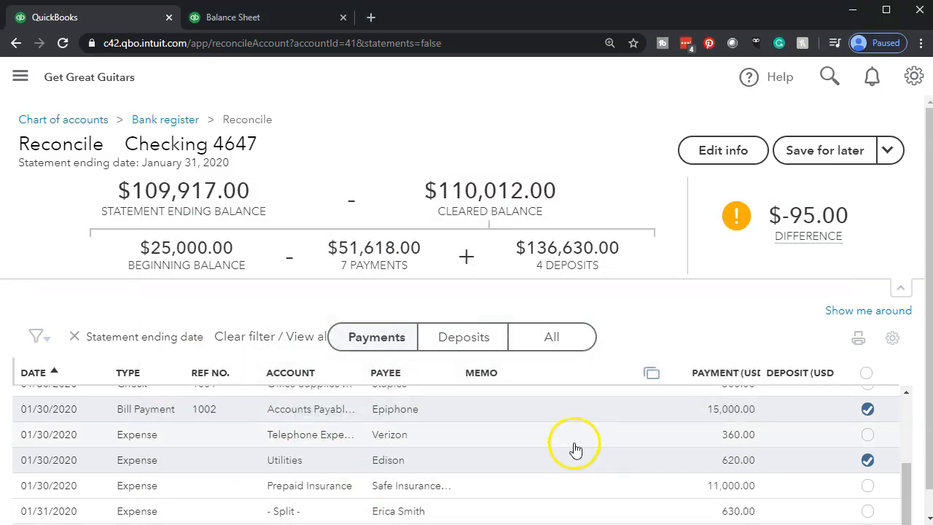
scroll(575, 448, down, 1)
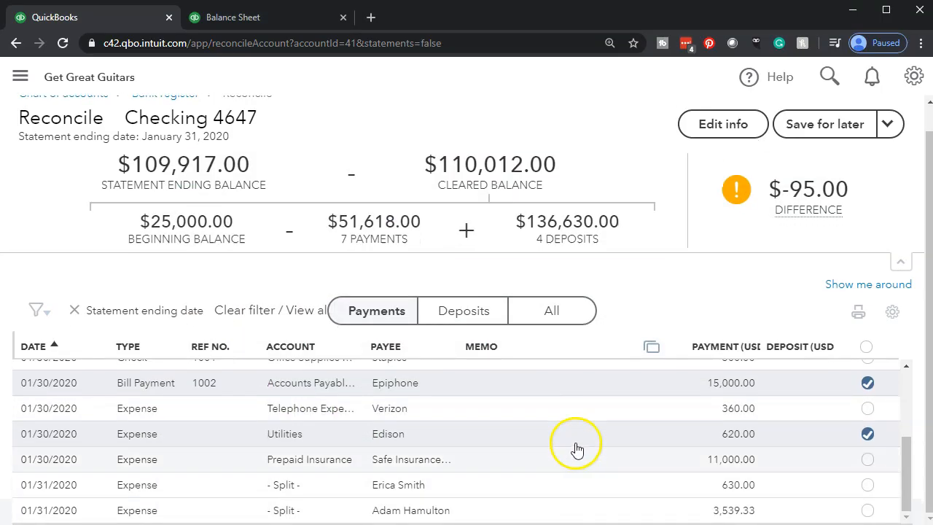
scroll(576, 449, up, 2)
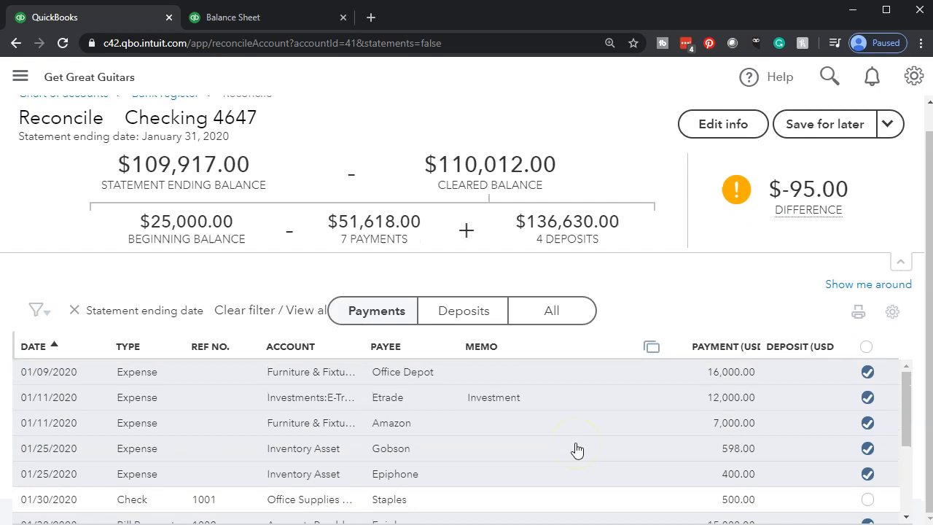
click(543, 453)
key(alt+Tab)
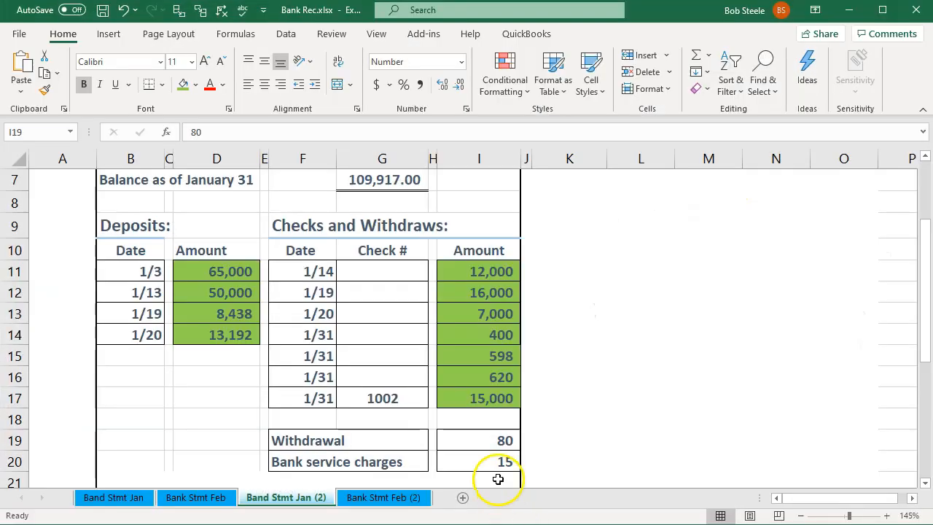
click(497, 442)
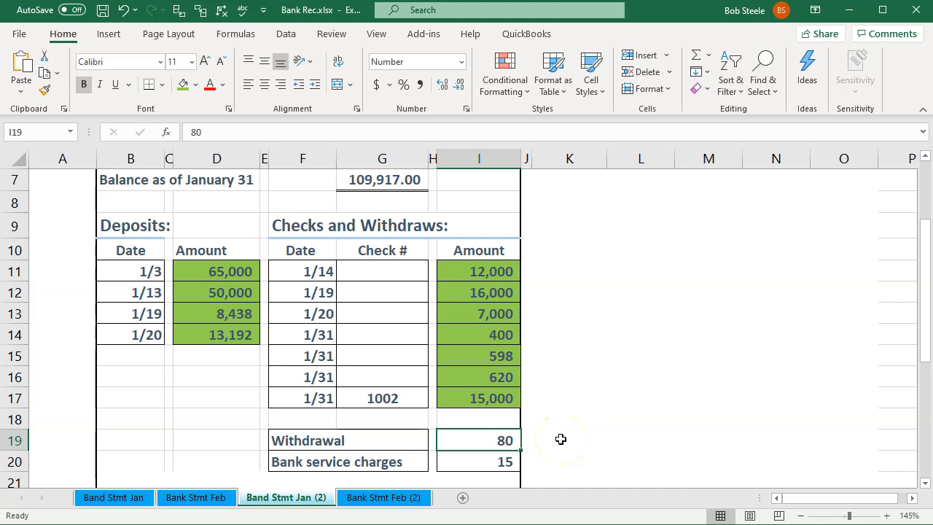
click(483, 462)
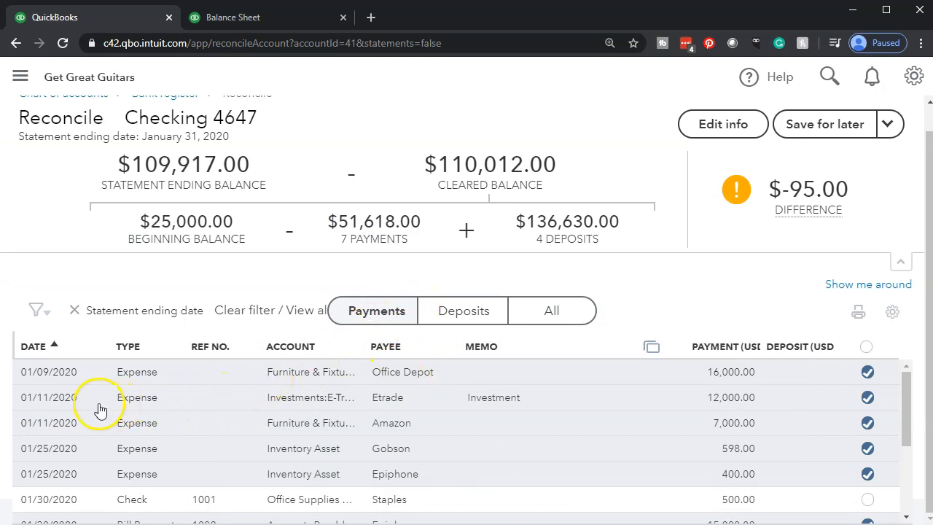
scroll(100, 408, down, 2)
scroll(58, 433, up, 2)
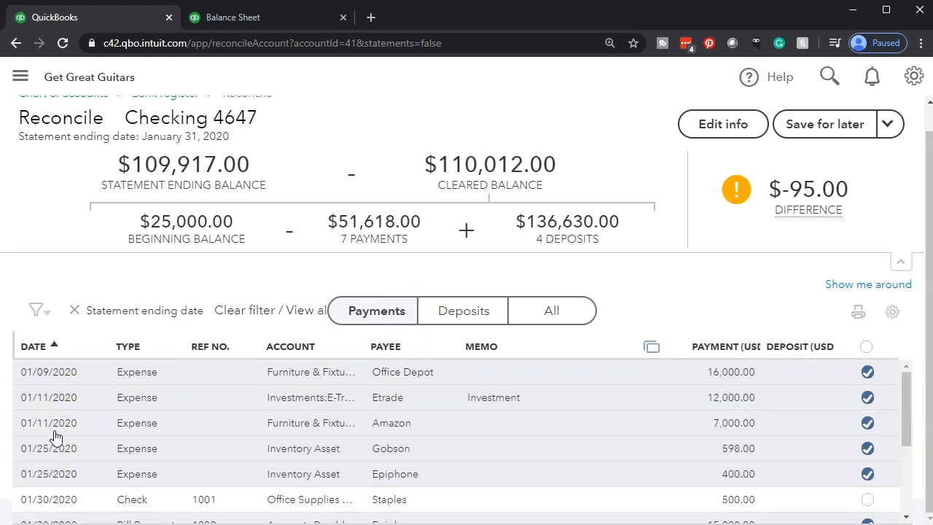
Step: Leave the reconciliation and open the checking account's register from the chart of accounts
scroll(56, 436, up, 1)
click(20, 75)
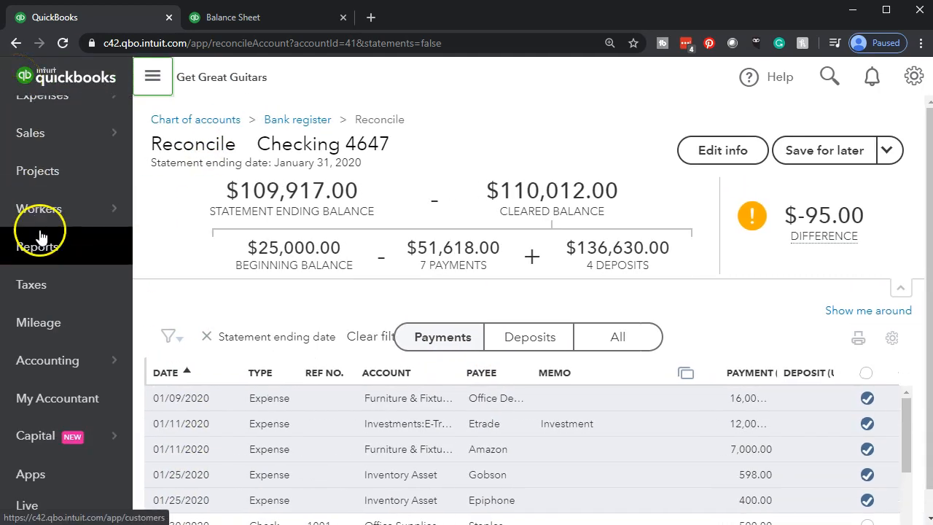
click(46, 262)
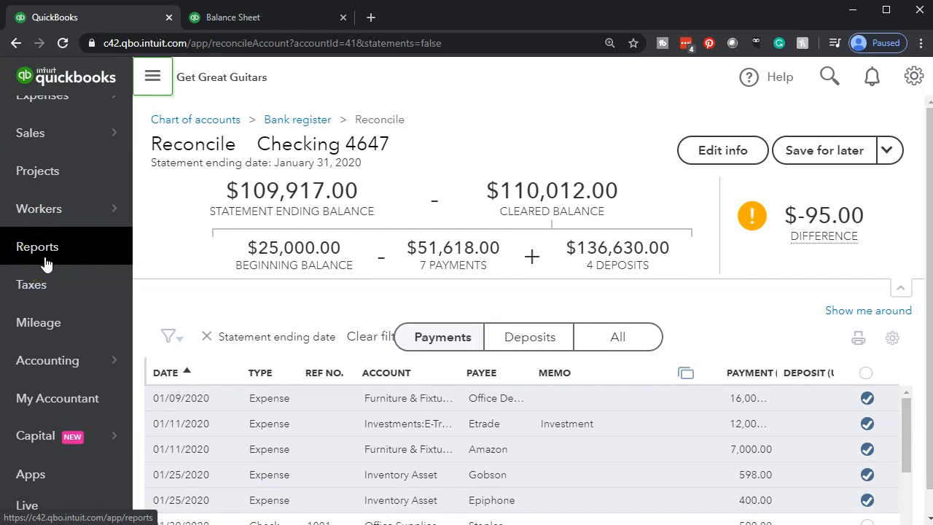
click(59, 370)
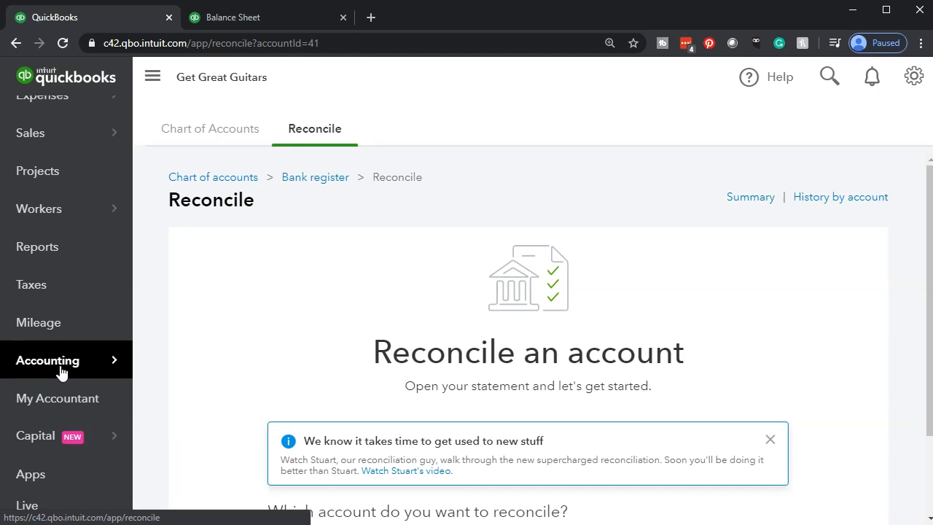
click(153, 75)
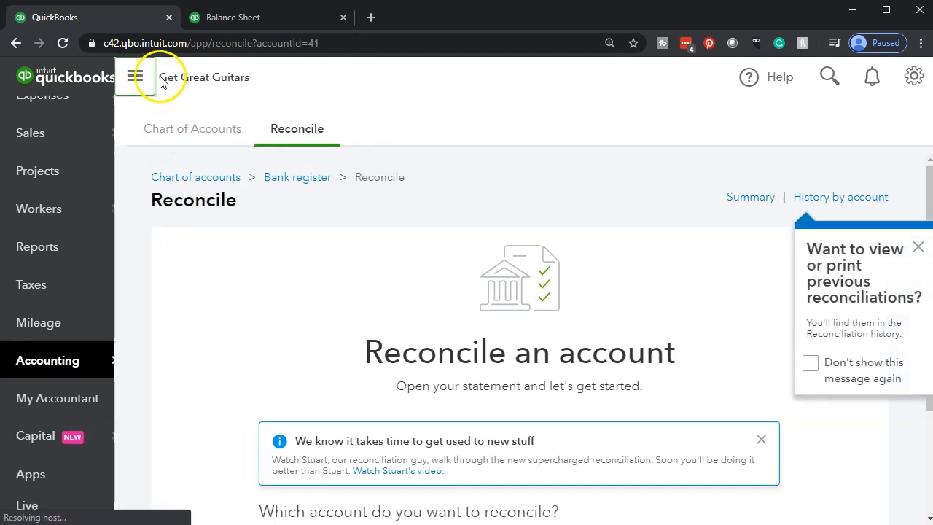
click(92, 135)
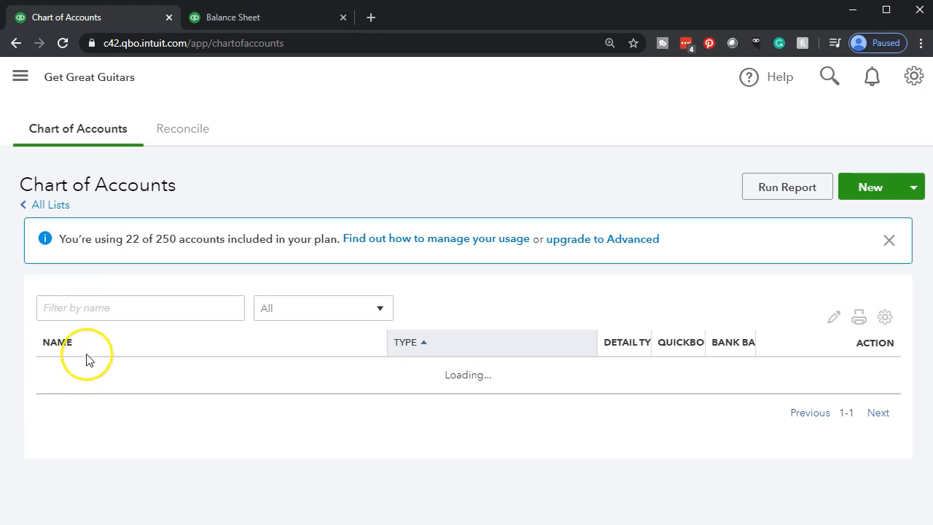
scroll(89, 355, down, 2)
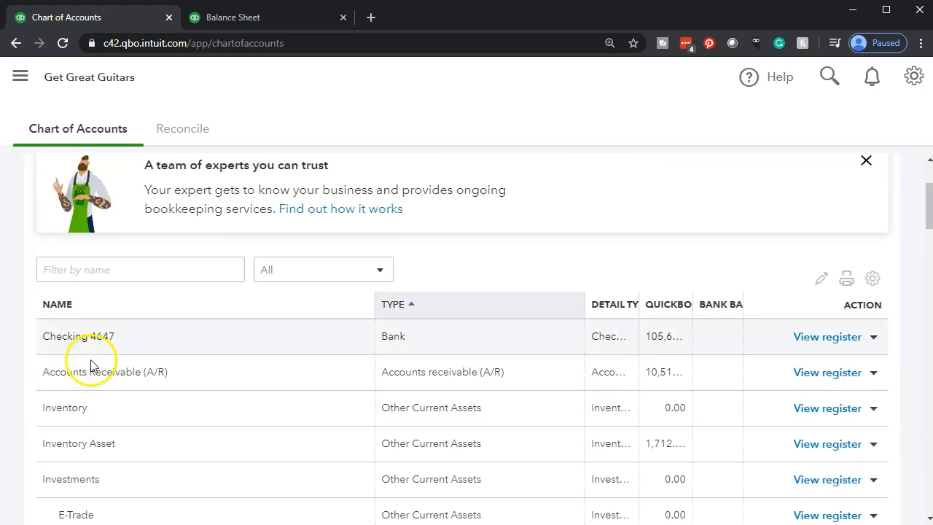
click(827, 343)
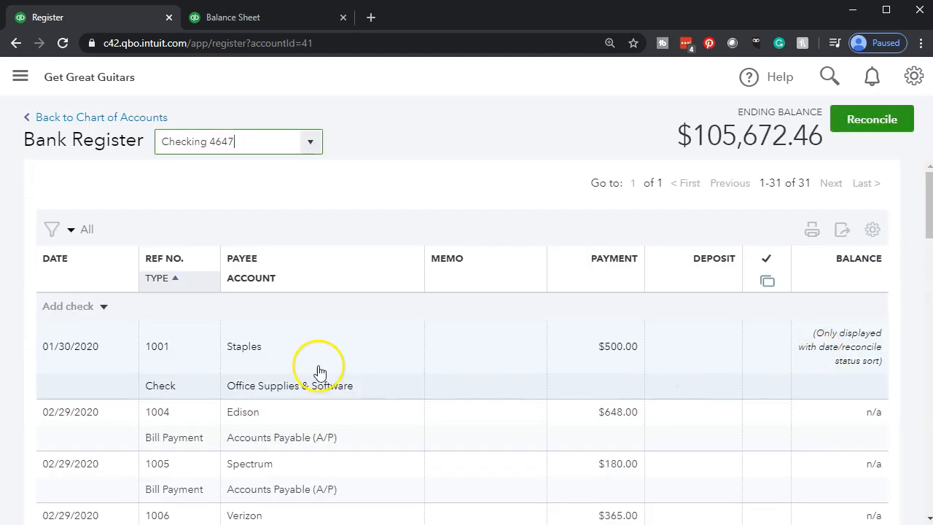
Step: Start a new expense in the bank register dated 01/31/2020, without a reference number
click(104, 308)
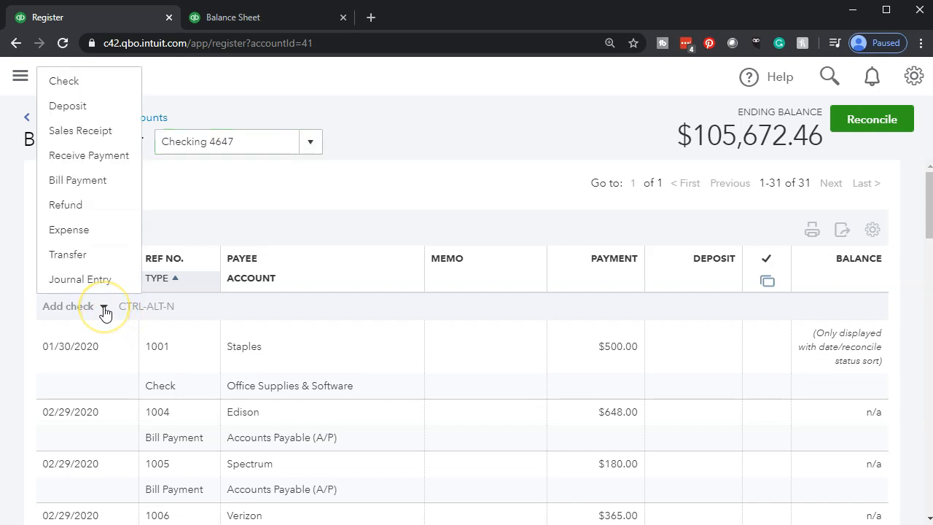
click(93, 241)
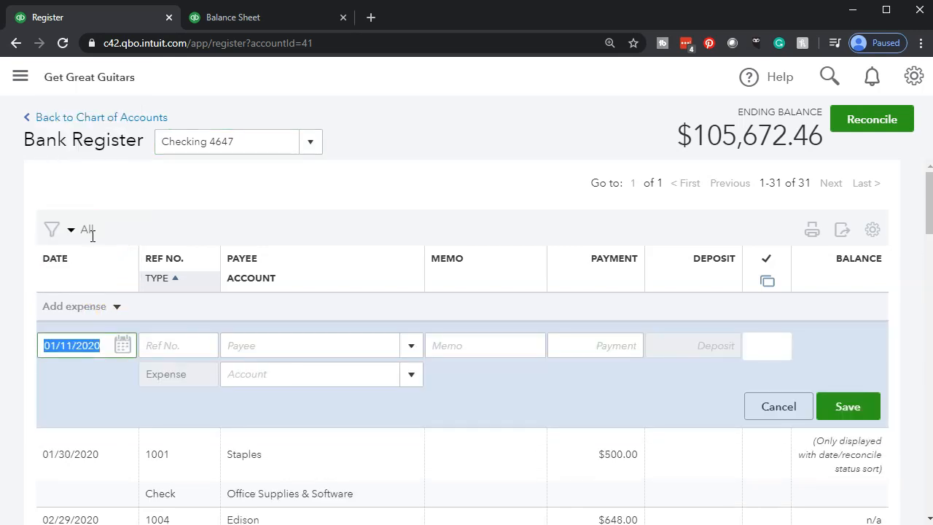
text(013120)
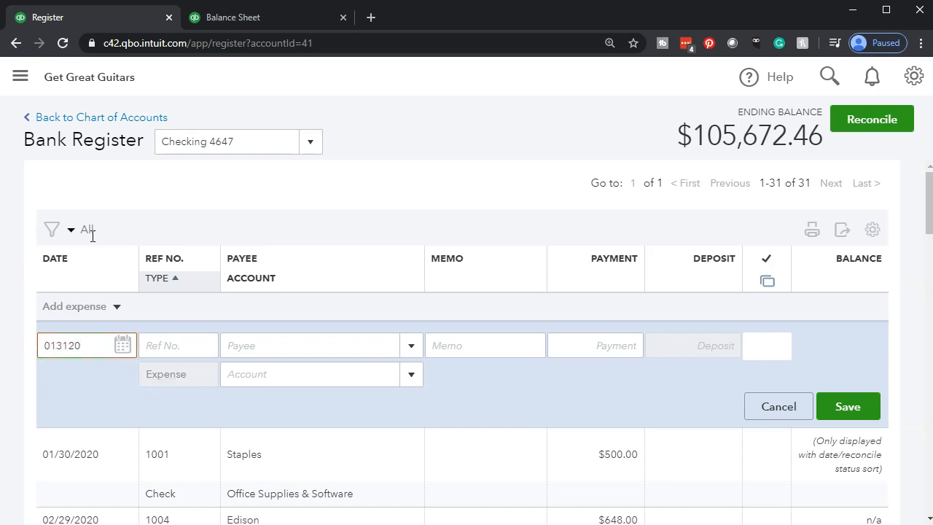
key(Tab)
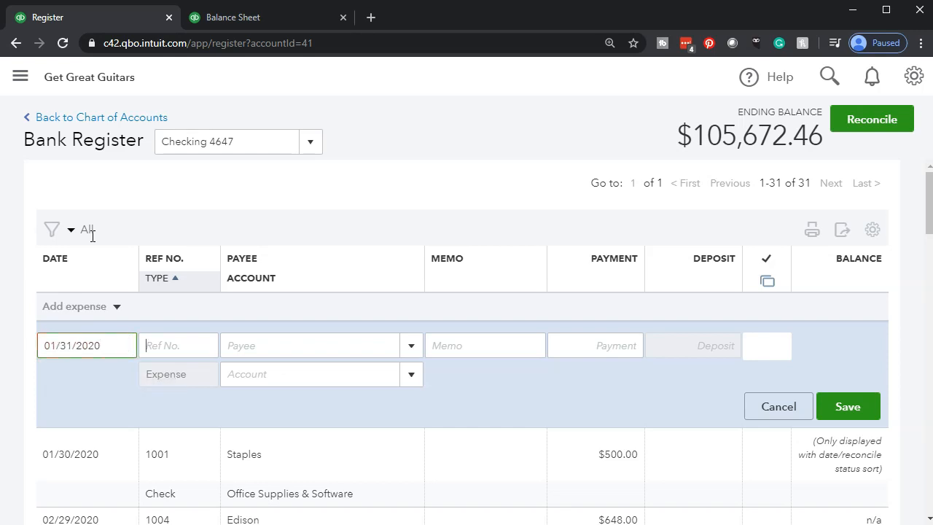
key(Tab)
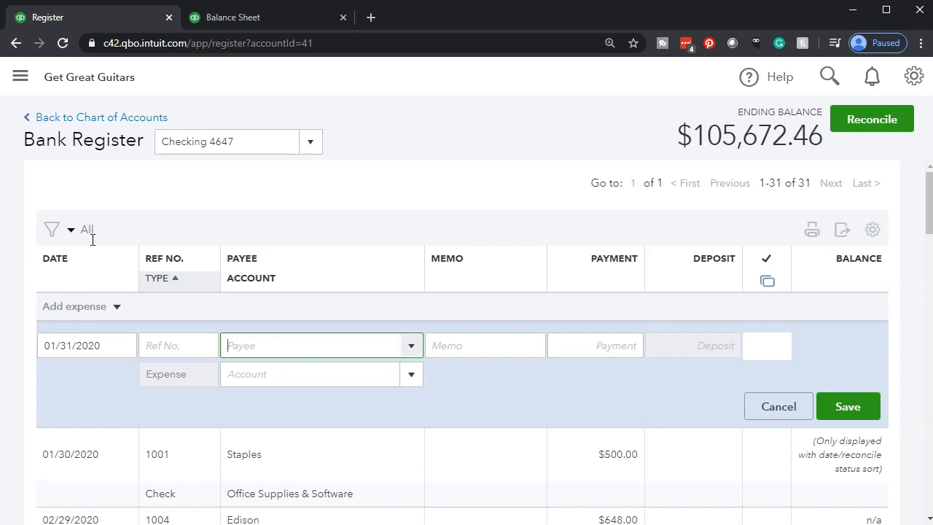
Step: Check the unmatched withdrawal on the Excel statement and enter the expense in QuickBooks with memo Draw and payment 80
key(alt+Tab)
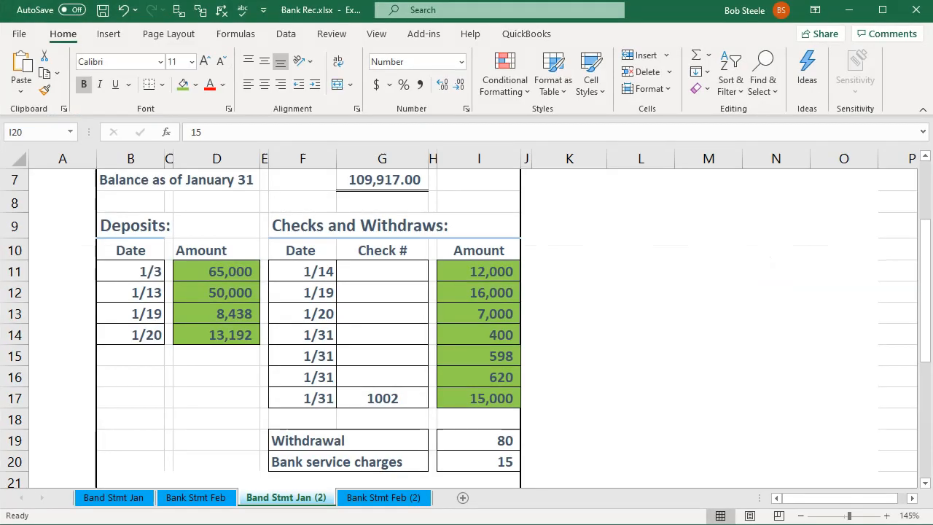
click(479, 442)
key(alt+Tab)
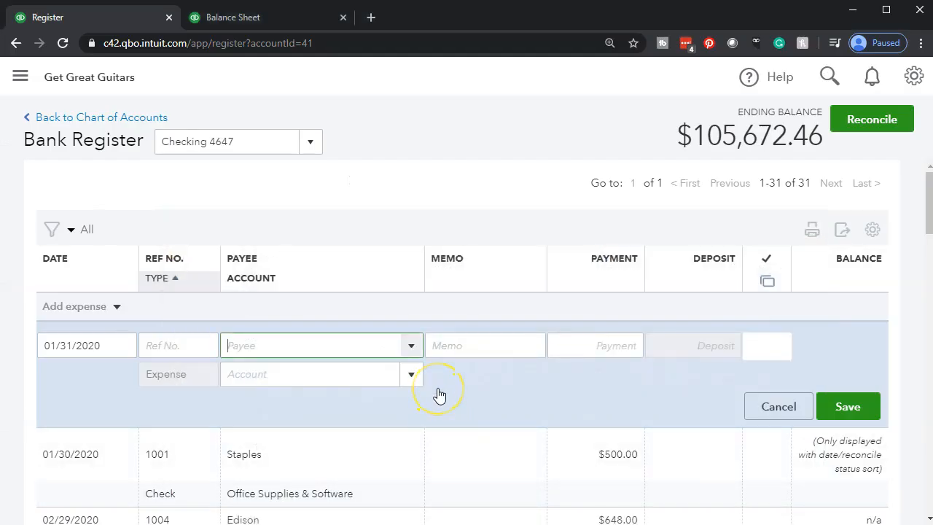
click(444, 346)
text(Draw)
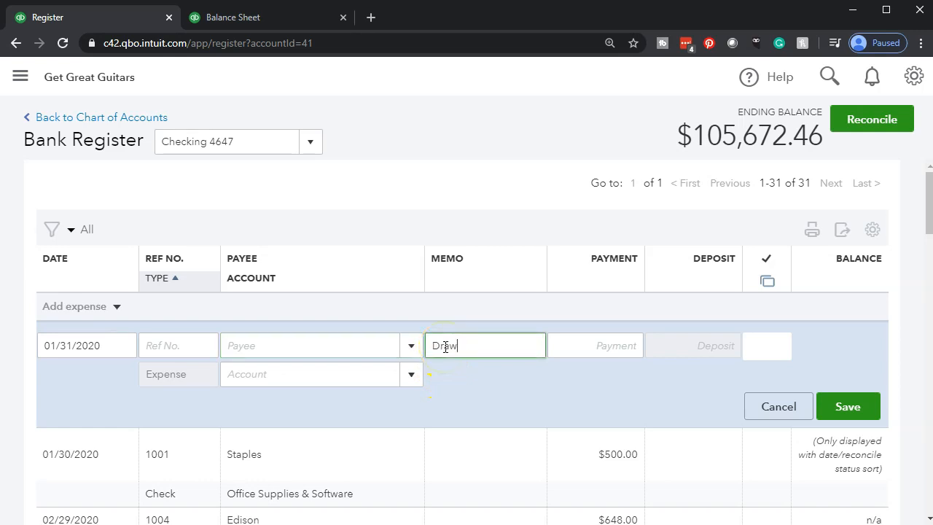
key(Tab)
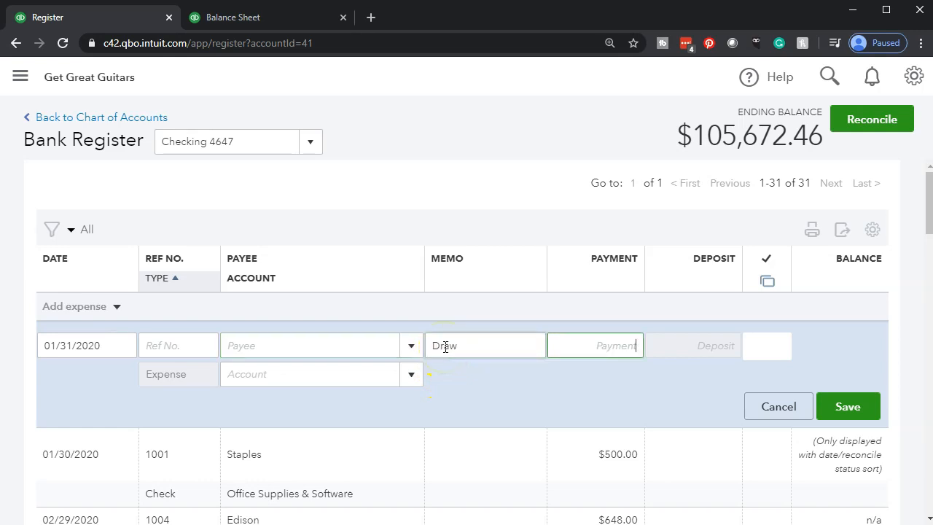
text(80)
key(Tab)
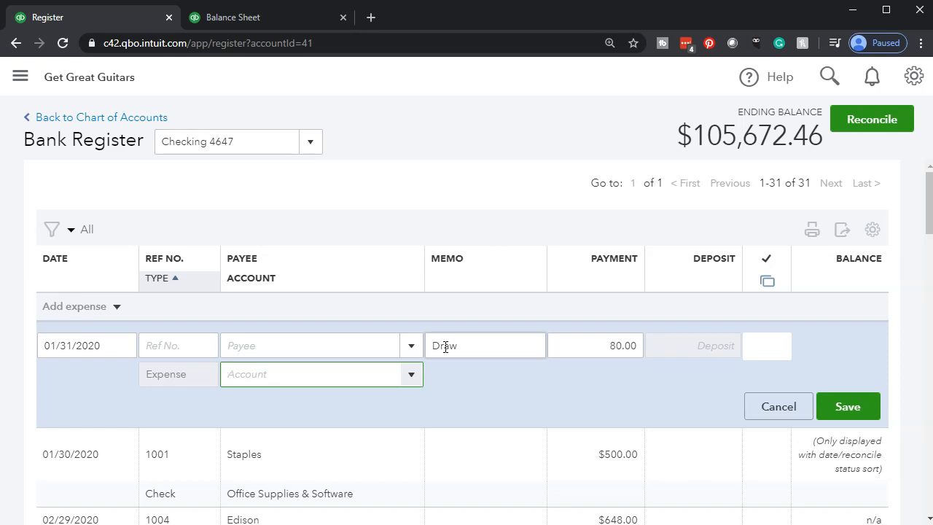
Step: Assign the 80 expense to the Other Miscellaneous Expense account and save it
click(411, 375)
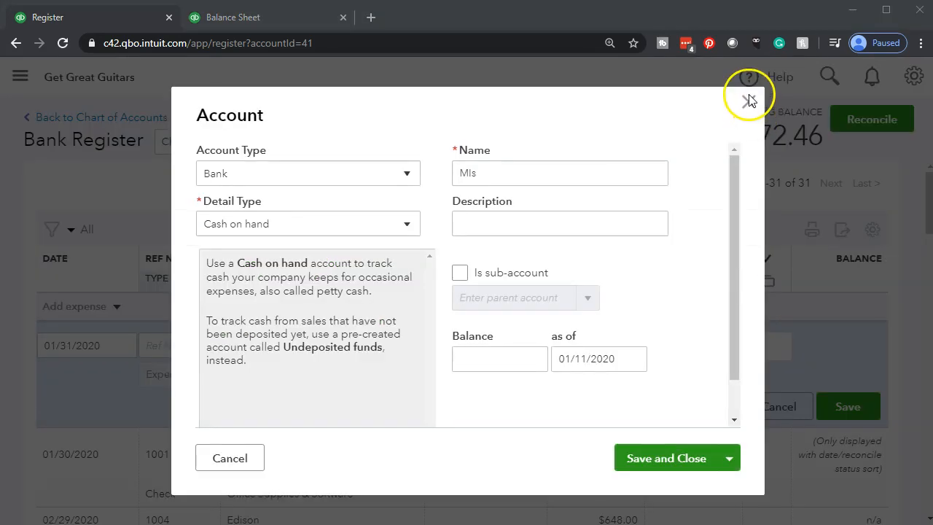
click(747, 98)
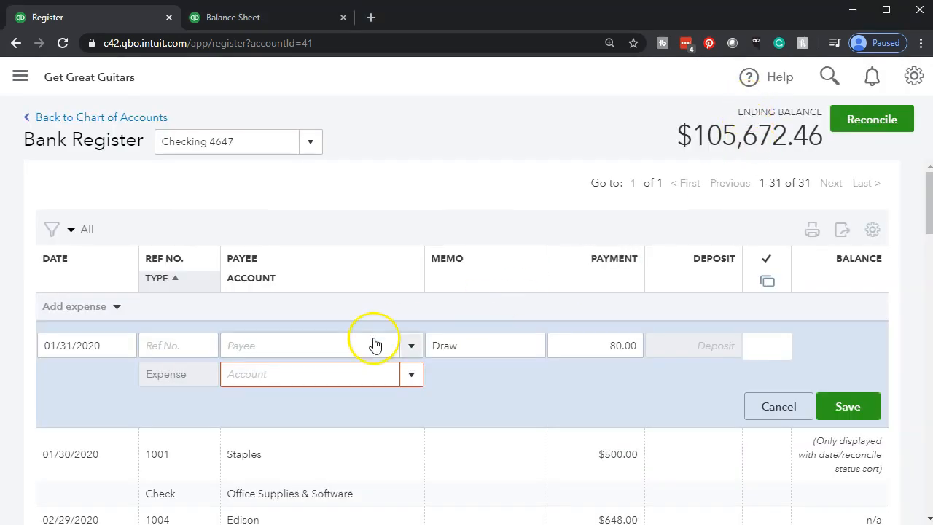
click(254, 373)
text(mis)
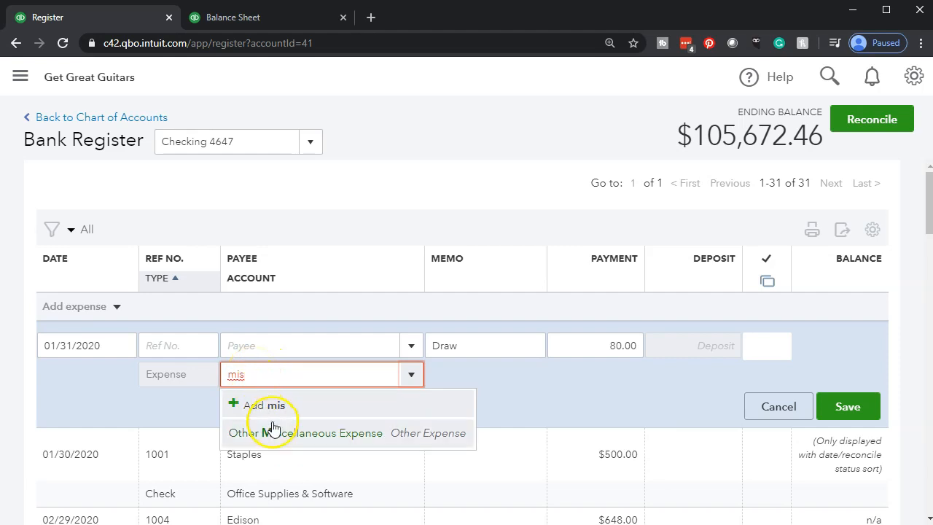
click(277, 436)
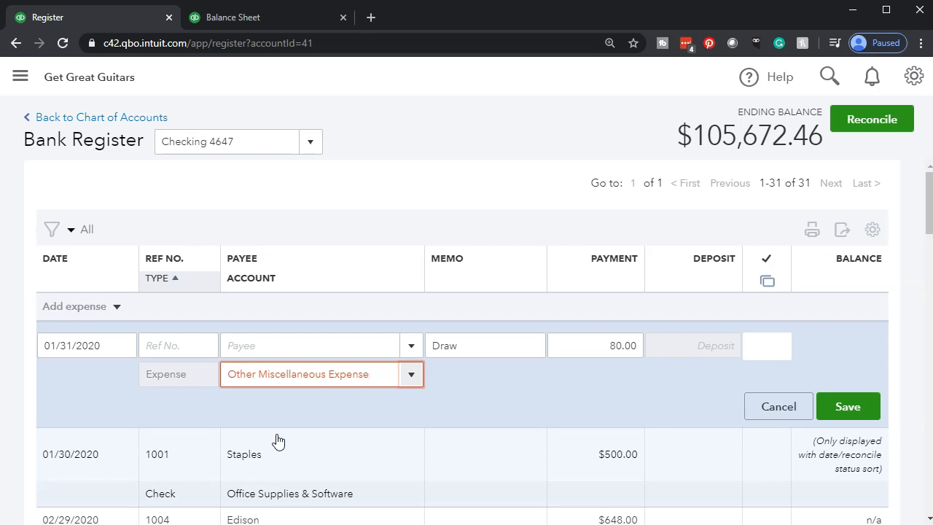
click(843, 414)
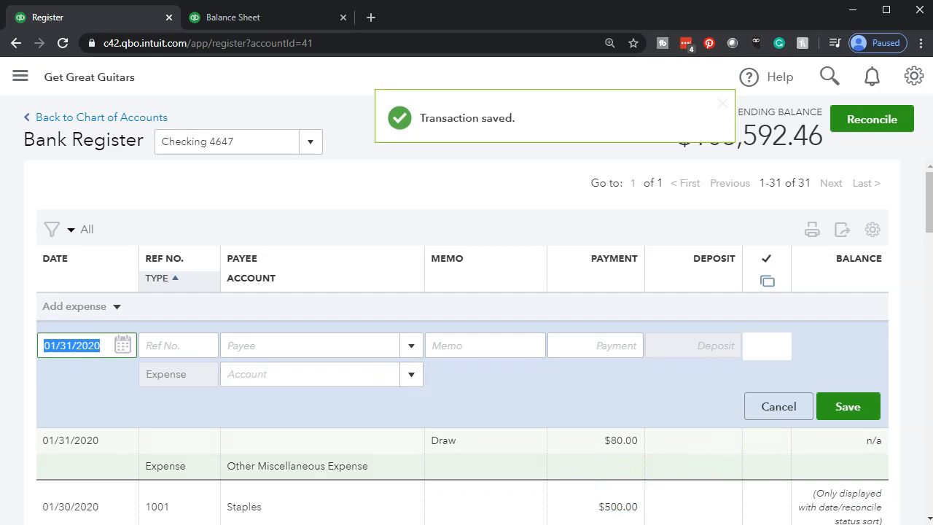
Step: Check the bank service charge on the Excel statement and enter 15 as the payment of the new 01/31/2020 expense in QuickBooks
key(alt+Tab)
click(463, 463)
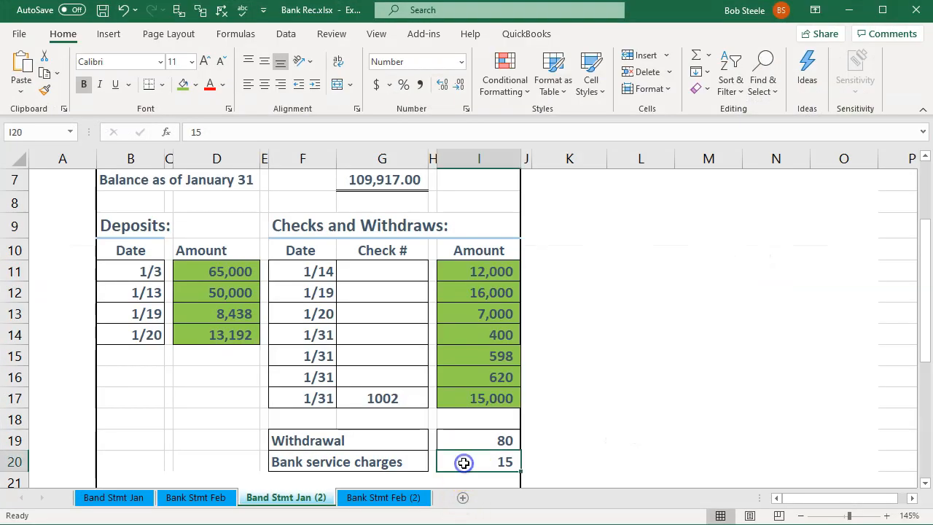
key(alt+Tab)
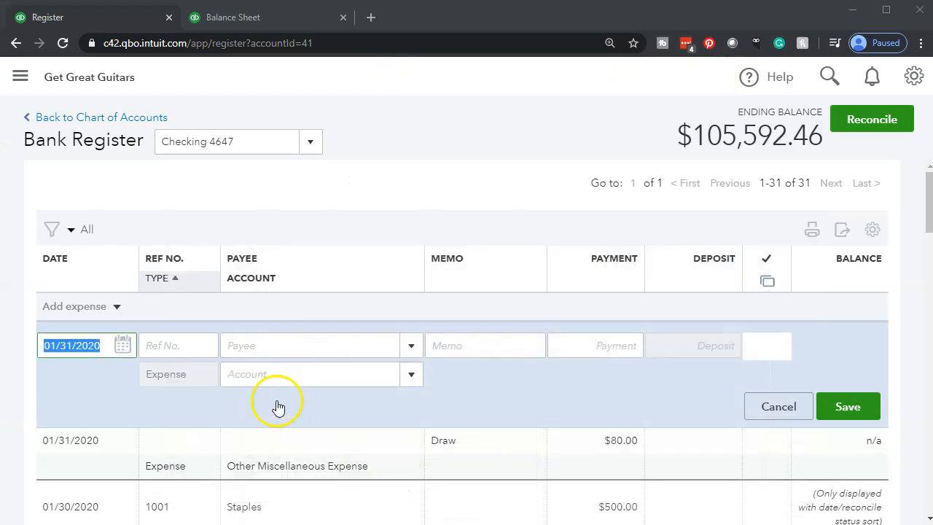
key(Tab)
key(Tab)
key(Tab)
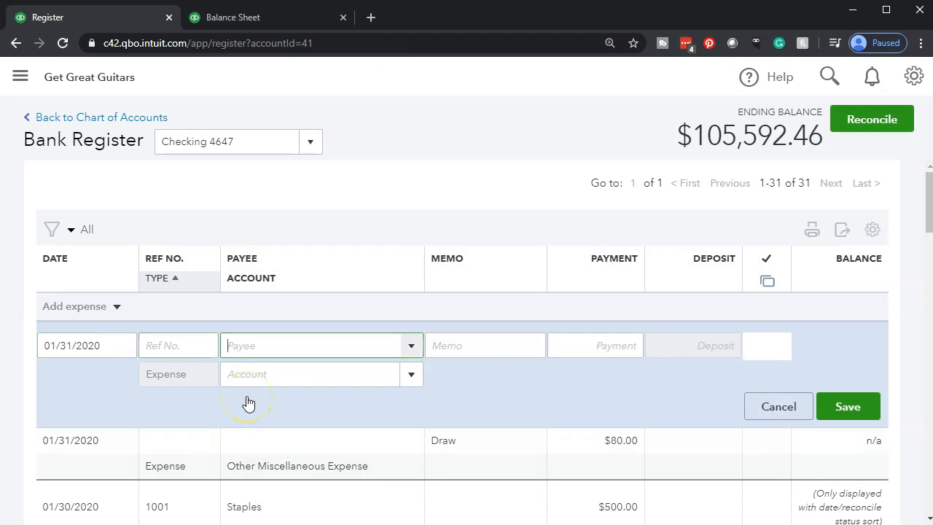
key(Tab)
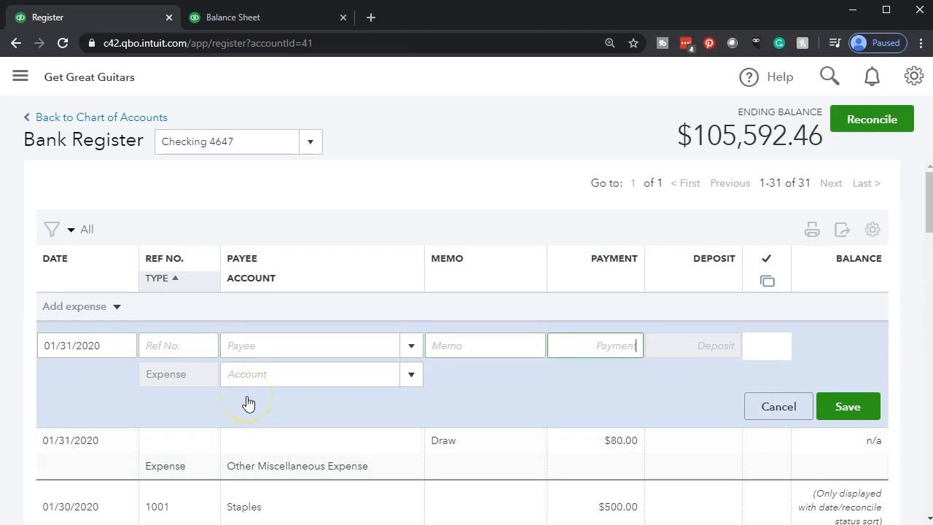
click(476, 523)
click(476, 524)
click(598, 350)
text(15)
Step: Assign the 15 expense to the Bank Charges & Fees account and save it
key(Tab)
text(Ba)
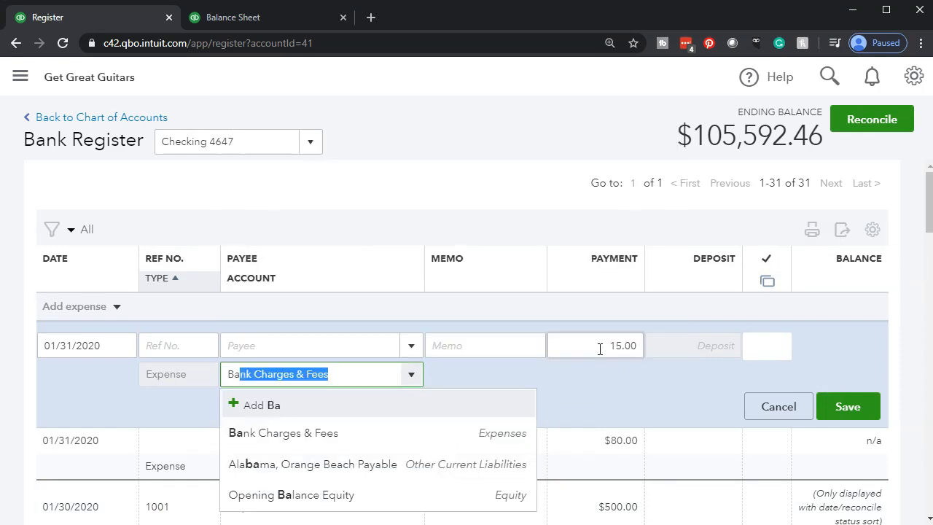
click(319, 437)
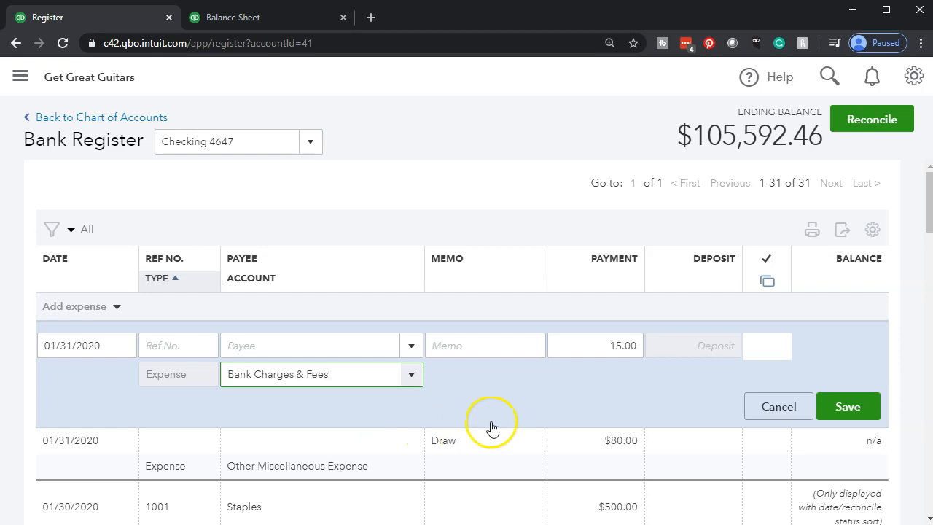
click(830, 410)
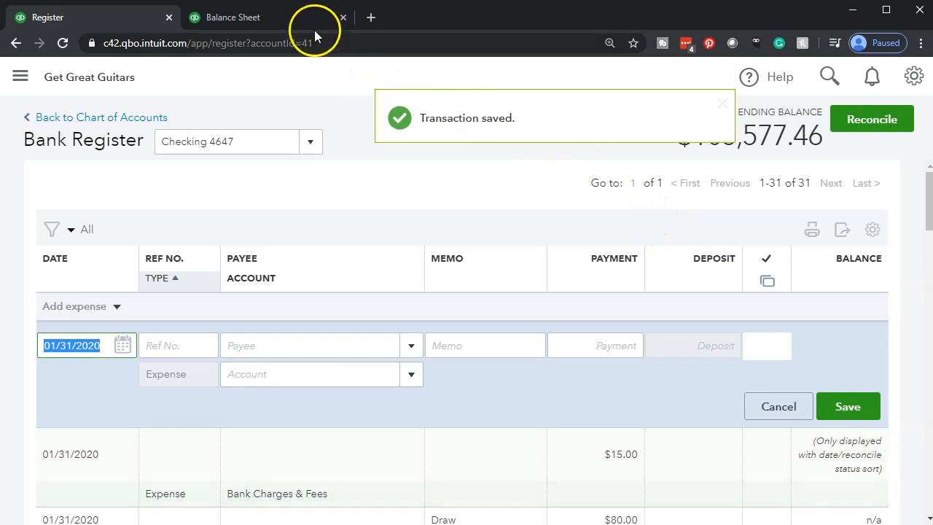
Step: Go from the bank register to the Reconcile page and resume reconciling the checking account
click(19, 80)
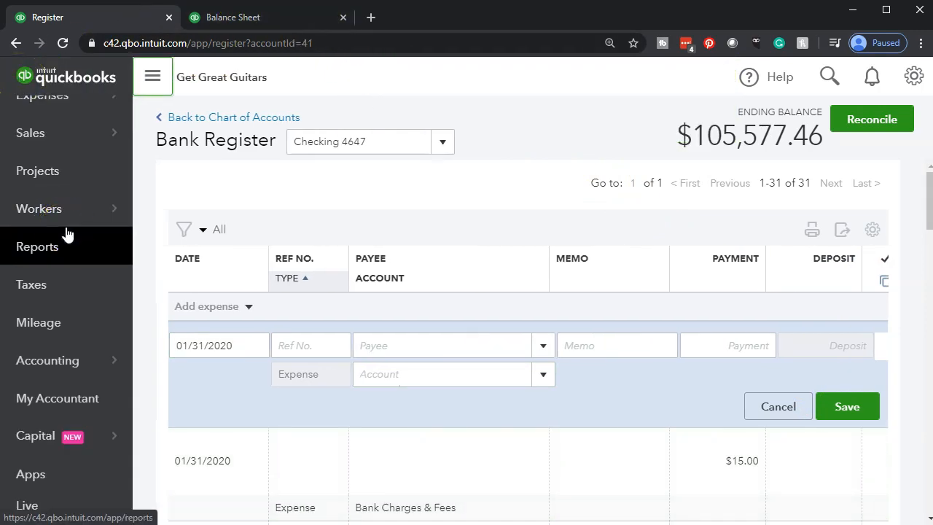
scroll(67, 235, down, 1)
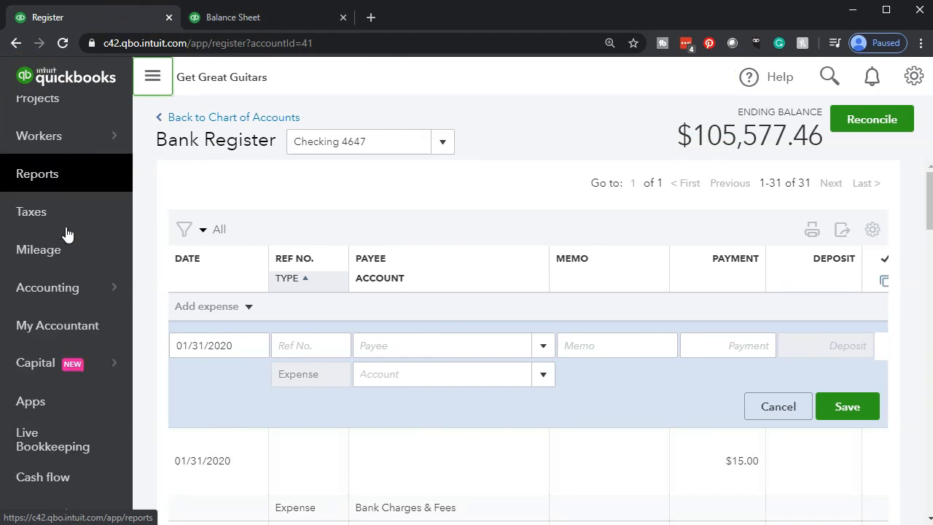
click(62, 292)
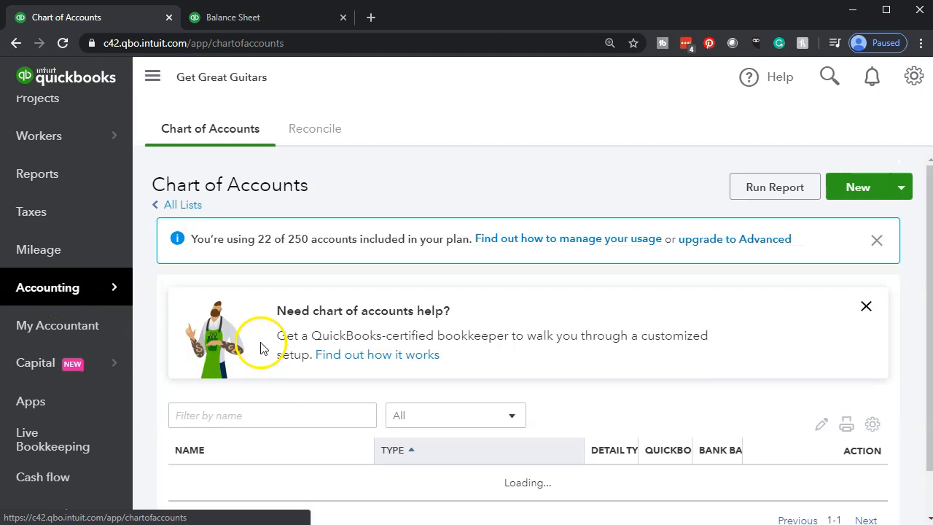
click(313, 137)
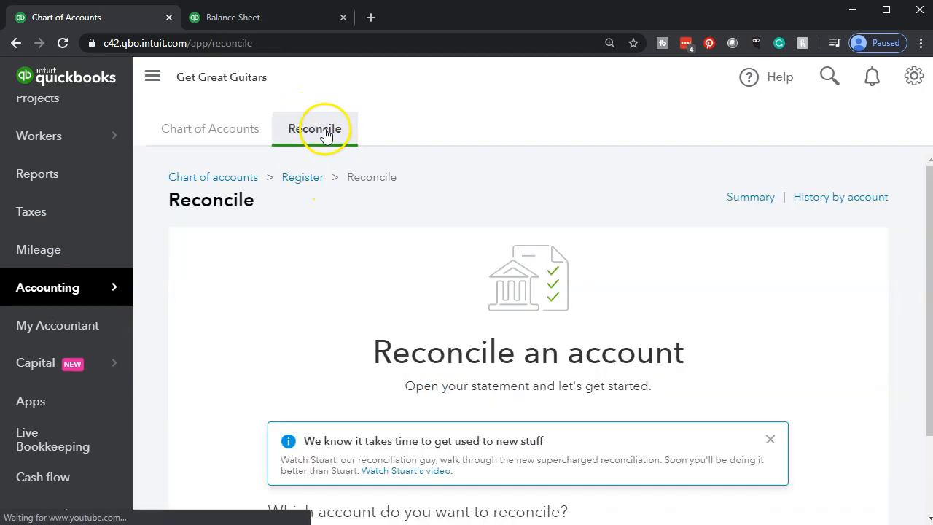
scroll(197, 394, down, 2)
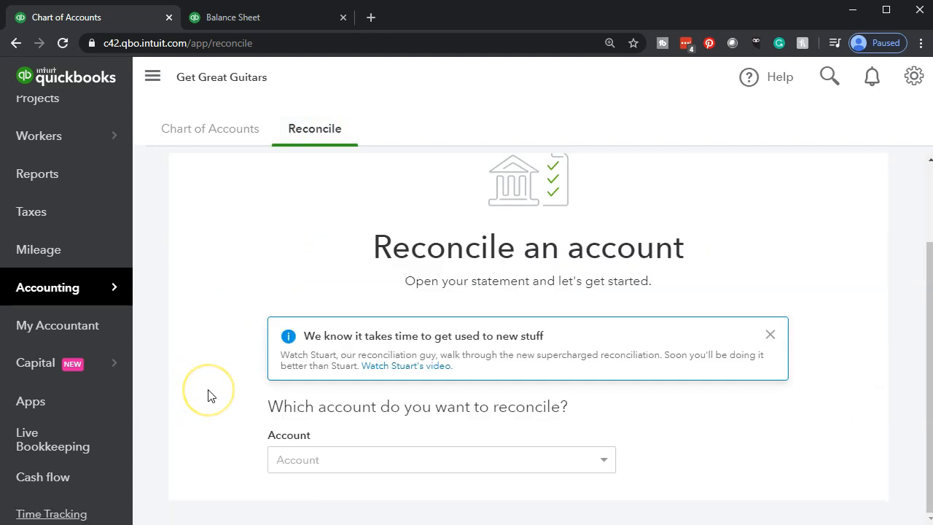
click(598, 461)
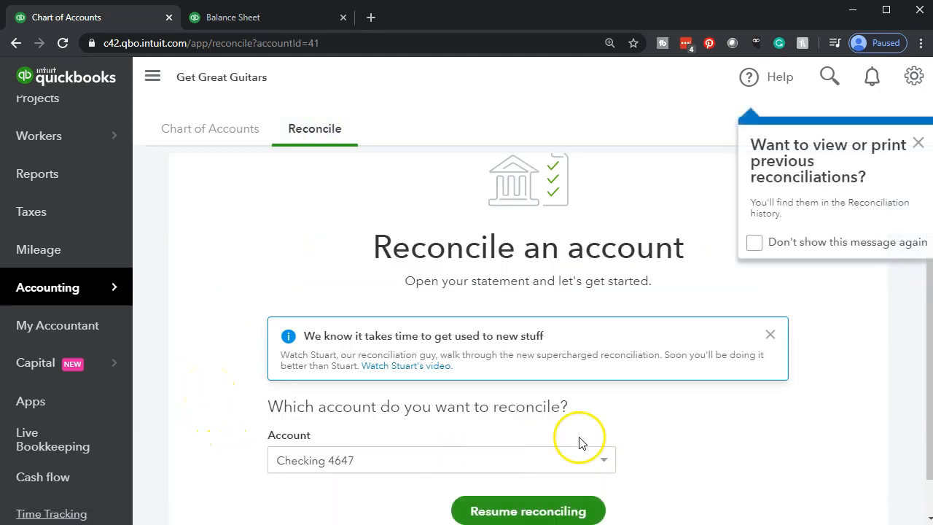
scroll(656, 437, down, 1)
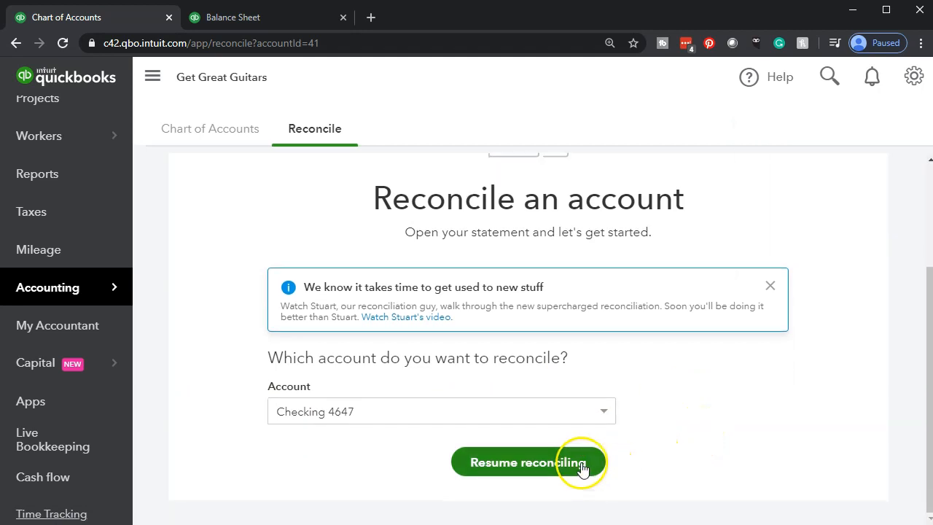
click(583, 464)
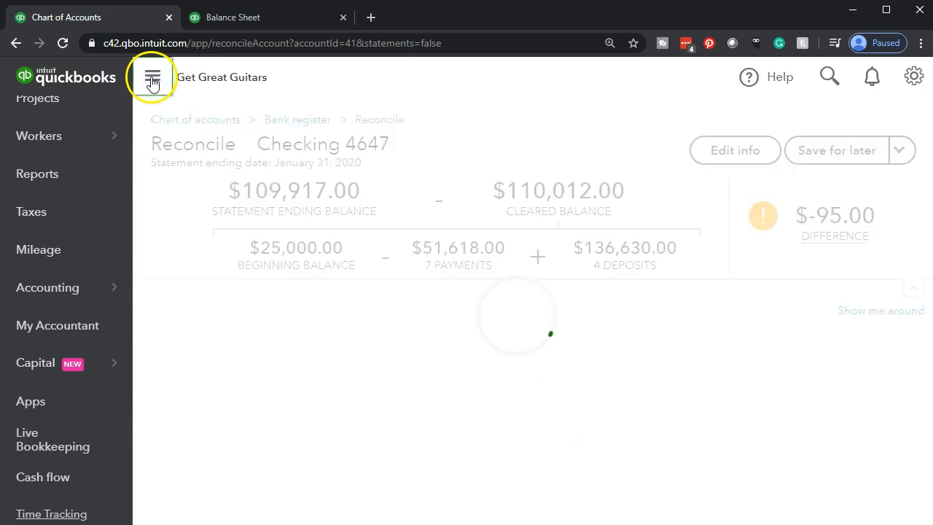
Step: Show only payments and mark the 01/31/2020 expenses of 80 and 15 as cleared, dismissing the tip about more space
scroll(550, 410, down, 5)
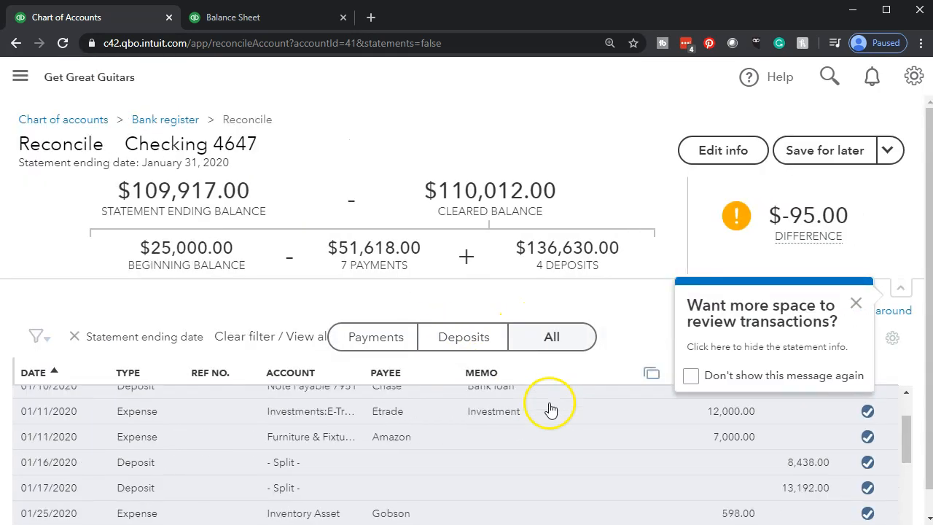
click(384, 335)
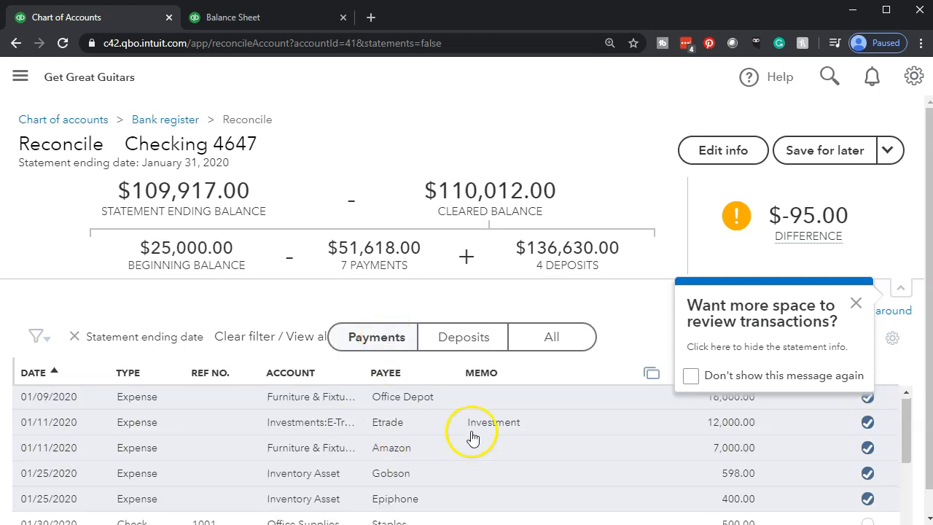
scroll(475, 436, down, 3)
scroll(625, 480, down, 2)
scroll(627, 481, down, 2)
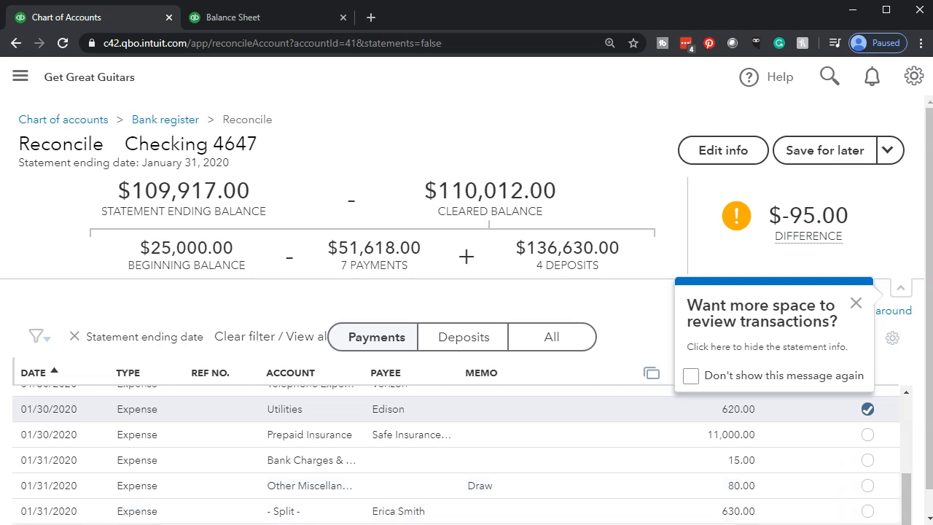
click(867, 486)
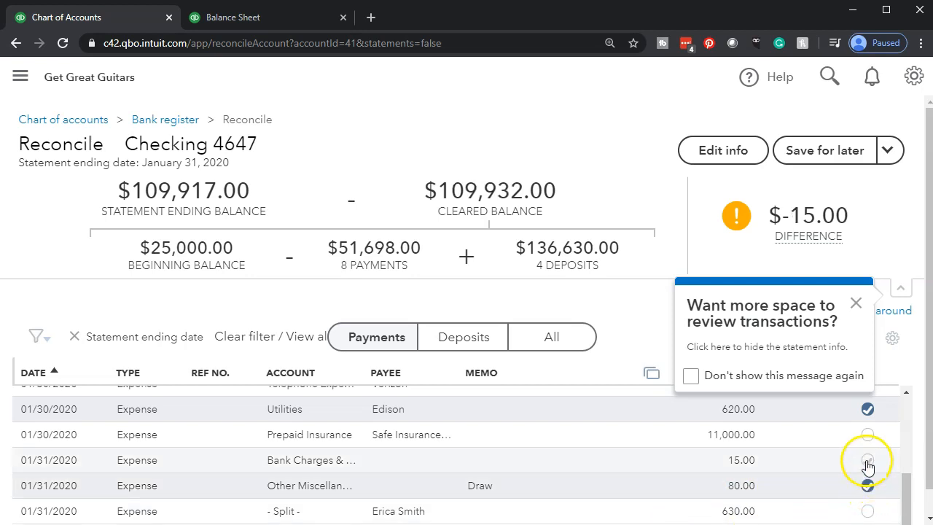
click(868, 460)
mouse_move(838, 241)
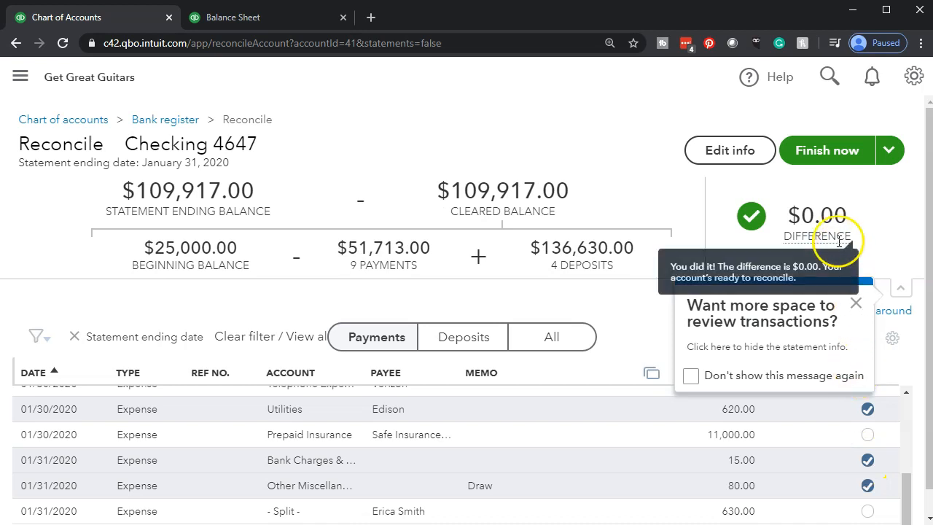
click(855, 303)
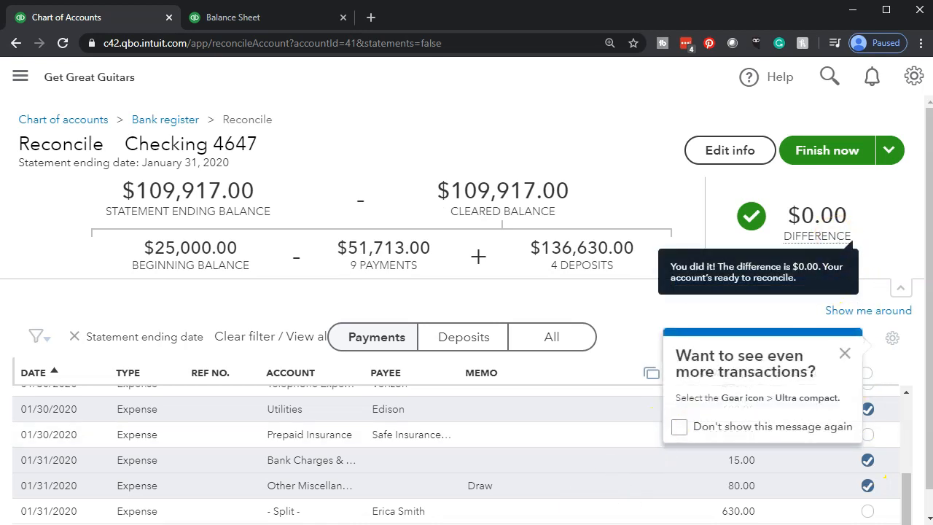
Step: Switch to the Excel bank statement, fill the withdrawal and bank service charge amounts with green, and check the statement totals
key(alt+Tab)
click(492, 446)
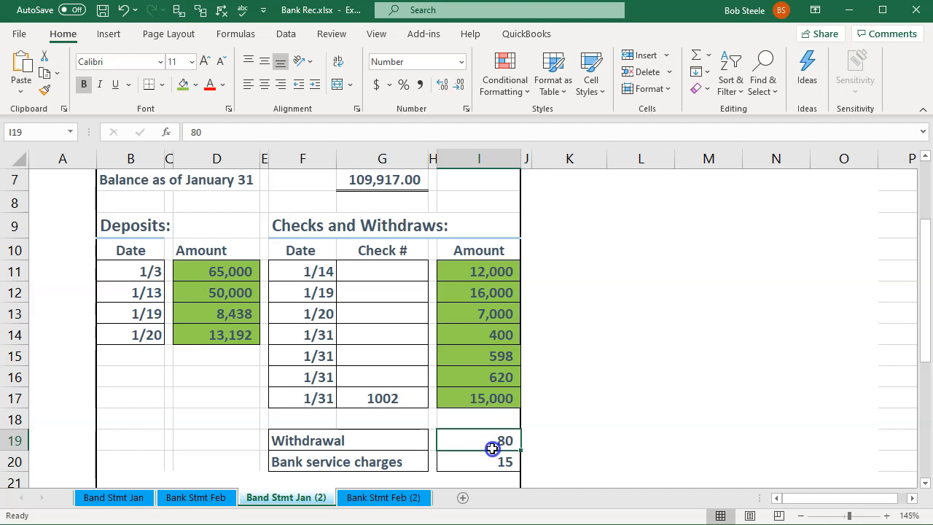
drag(493, 449, 491, 459)
right_click(491, 458)
click(550, 496)
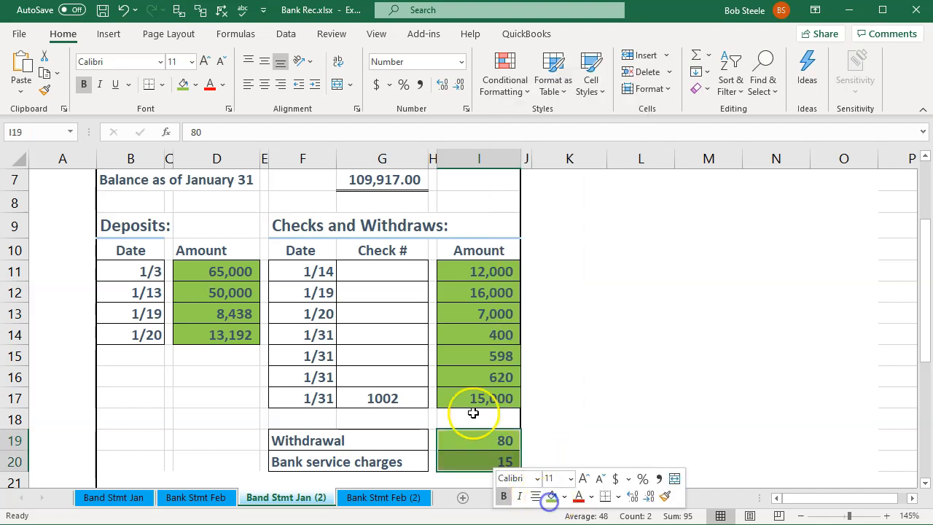
click(432, 355)
scroll(410, 258, up, 1)
scroll(417, 291, down, 2)
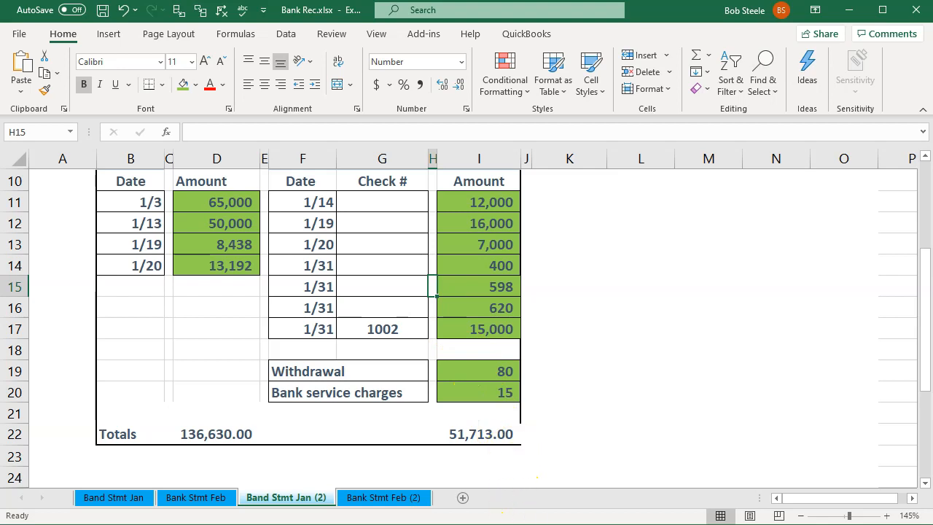
Step: Return to the QuickBooks reconciliation, dismiss the tip, and review cleared and uncleared items across all transactions and payments only
click(485, 523)
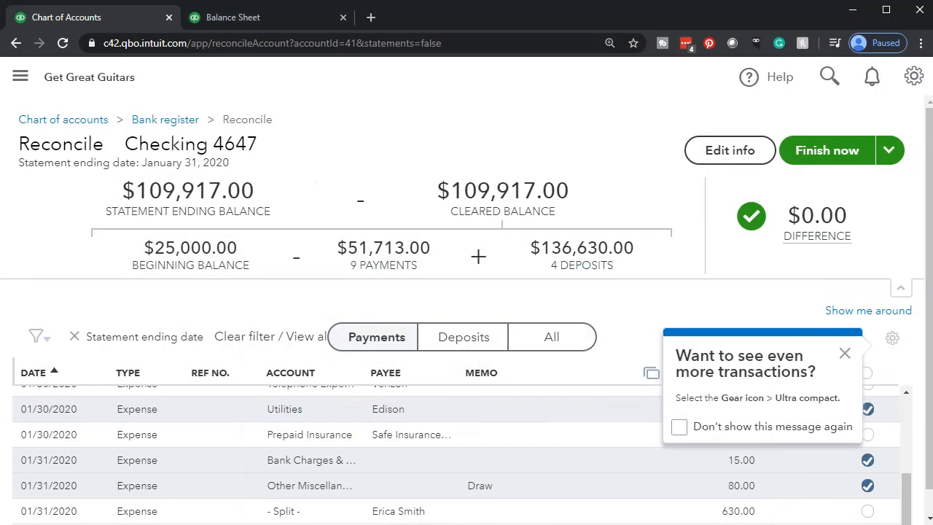
click(845, 355)
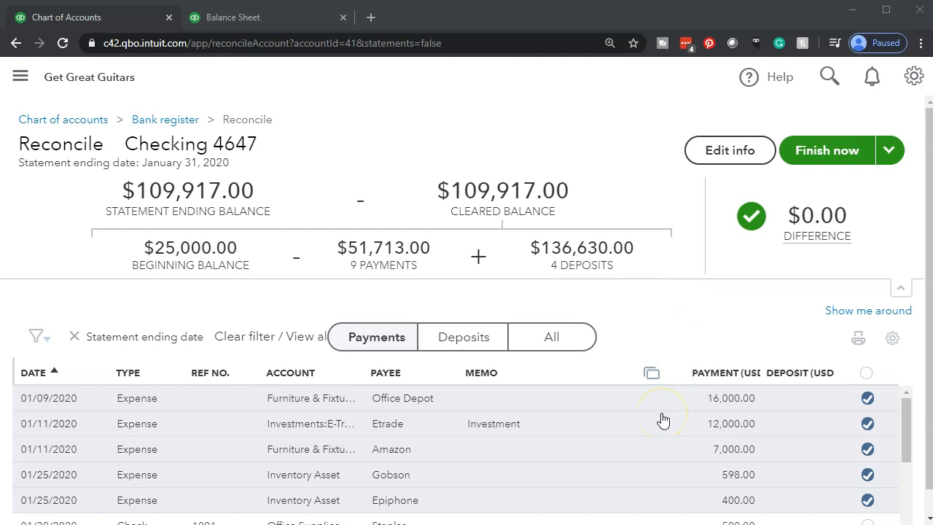
click(575, 343)
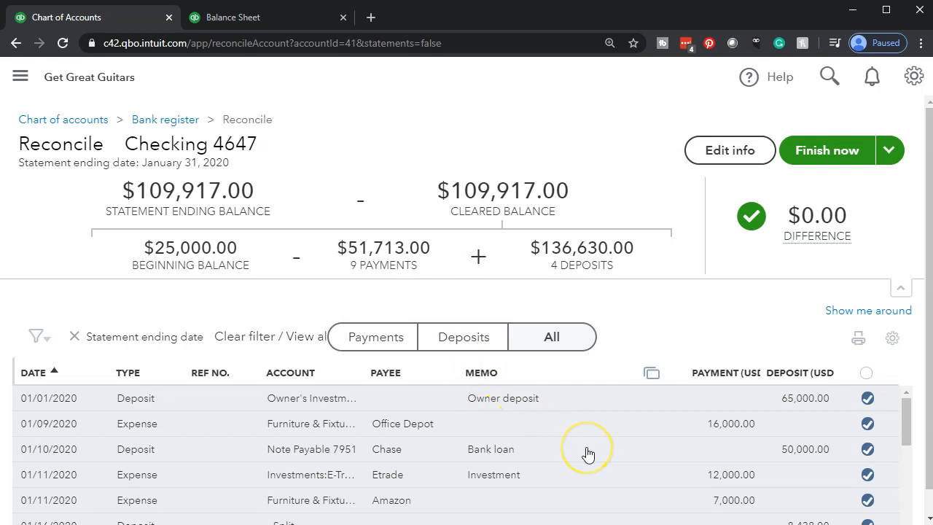
scroll(587, 452, down, 5)
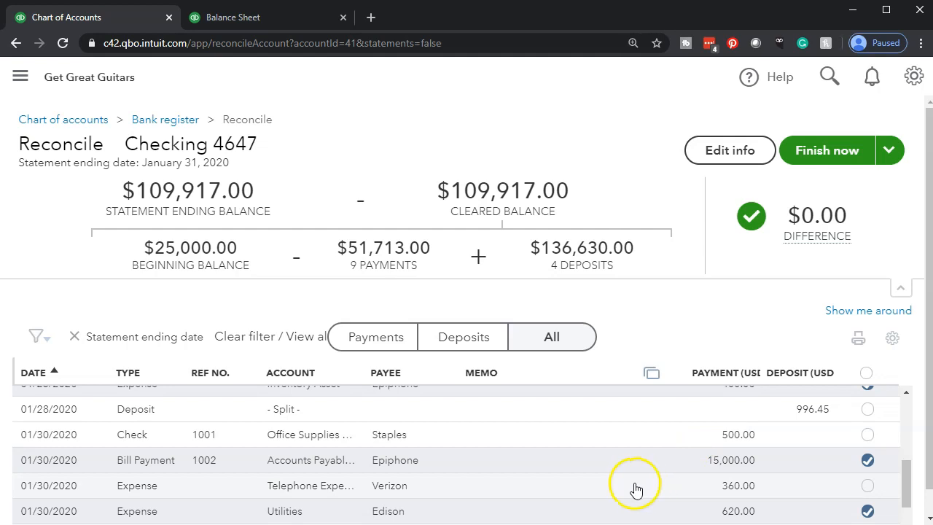
click(375, 342)
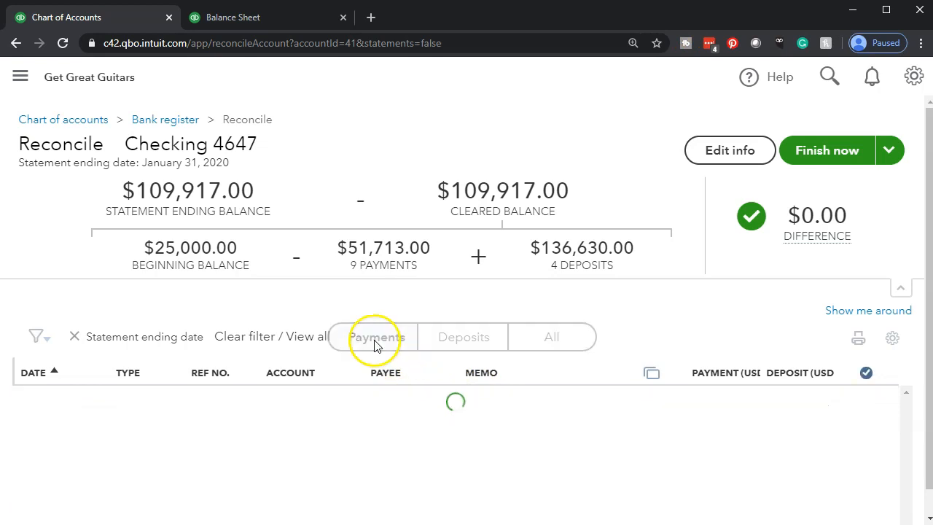
scroll(426, 463, down, 5)
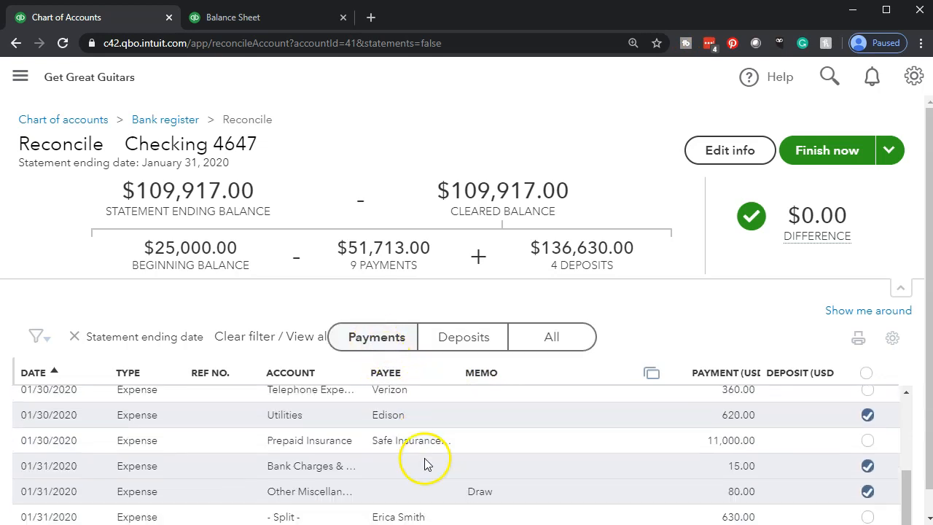
scroll(466, 470, up, 2)
scroll(595, 467, down, 1)
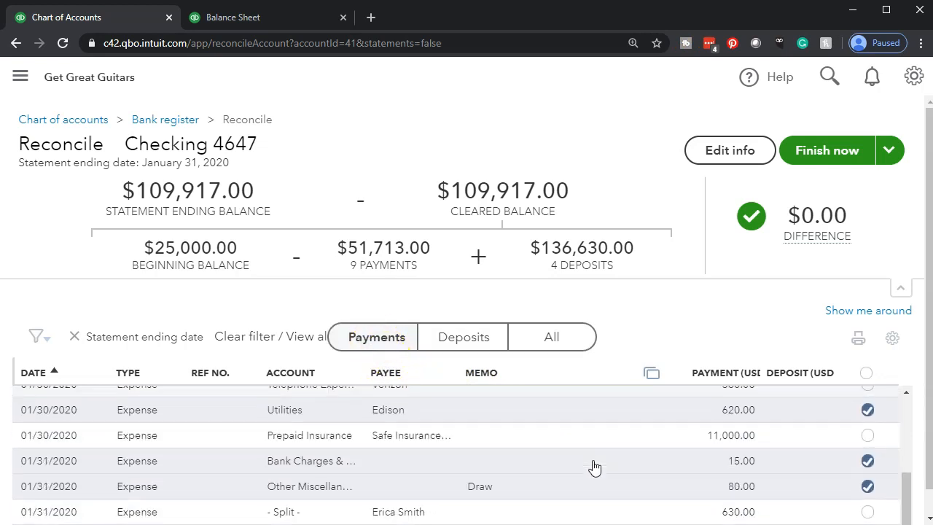
scroll(587, 446, down, 1)
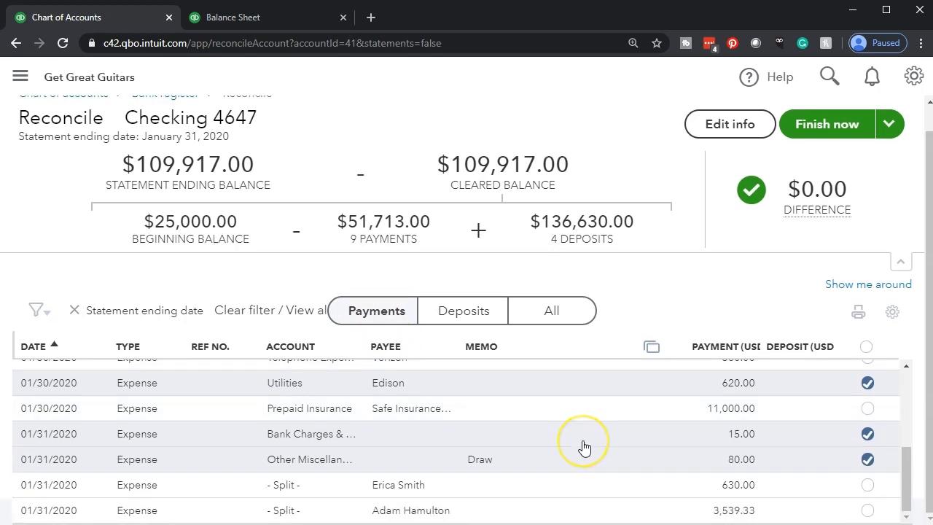